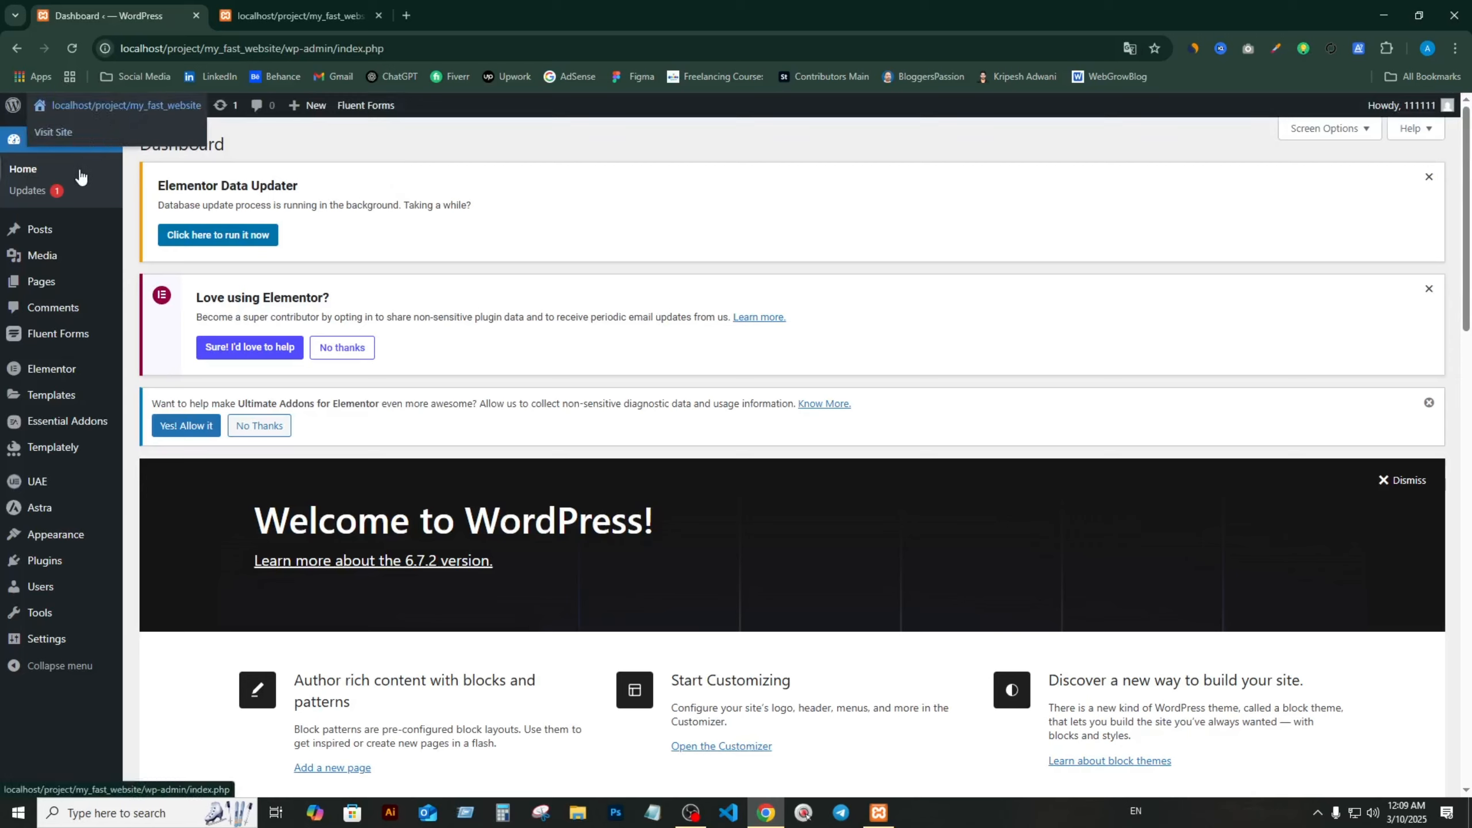
- Open the live site from the dashboard and review the home page from hero section to footer
left_click(80, 113, "ctrl")
left_click(273, 17)
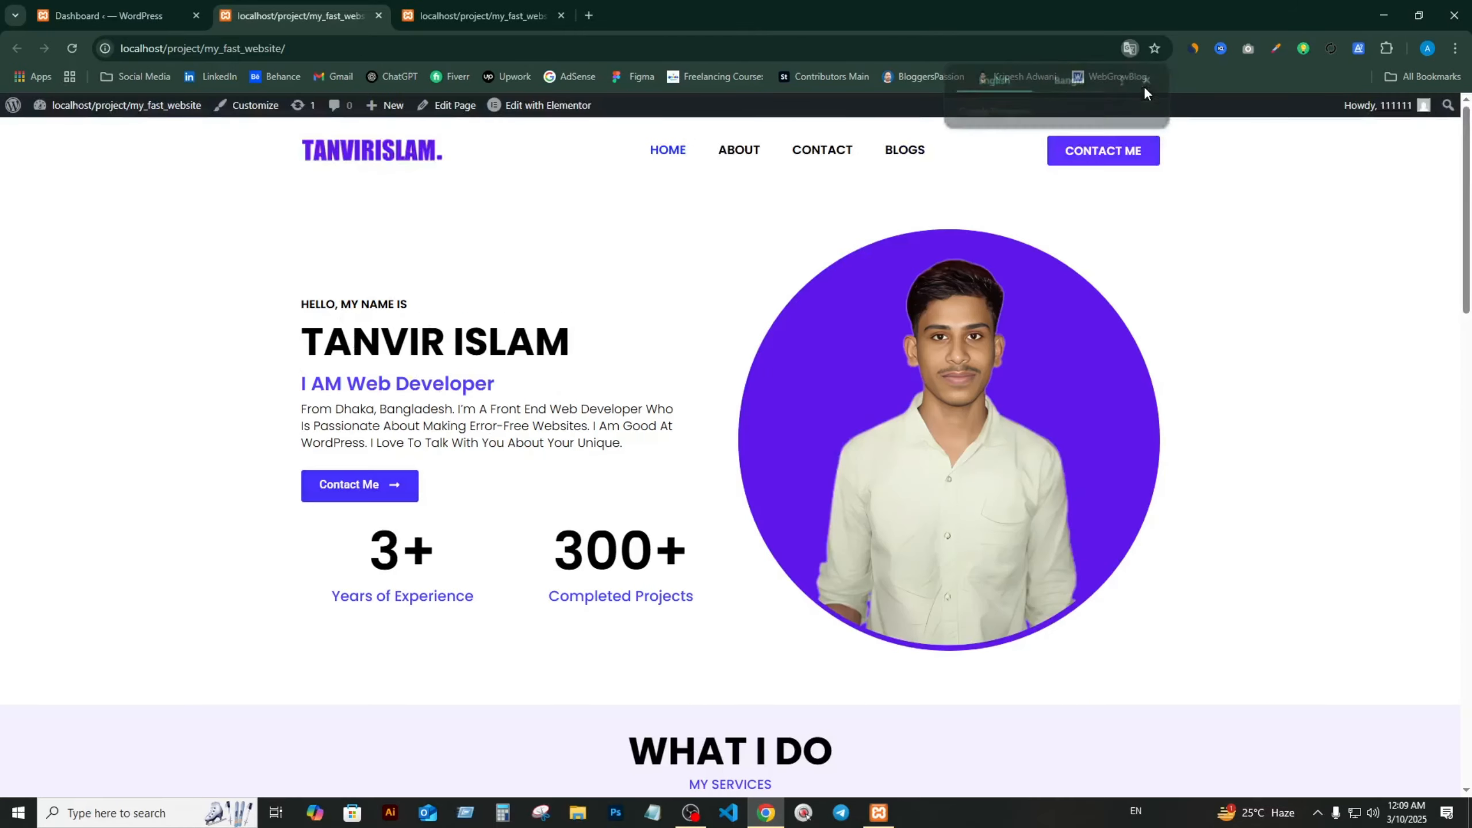
scroll(777, 462, "down", 18)
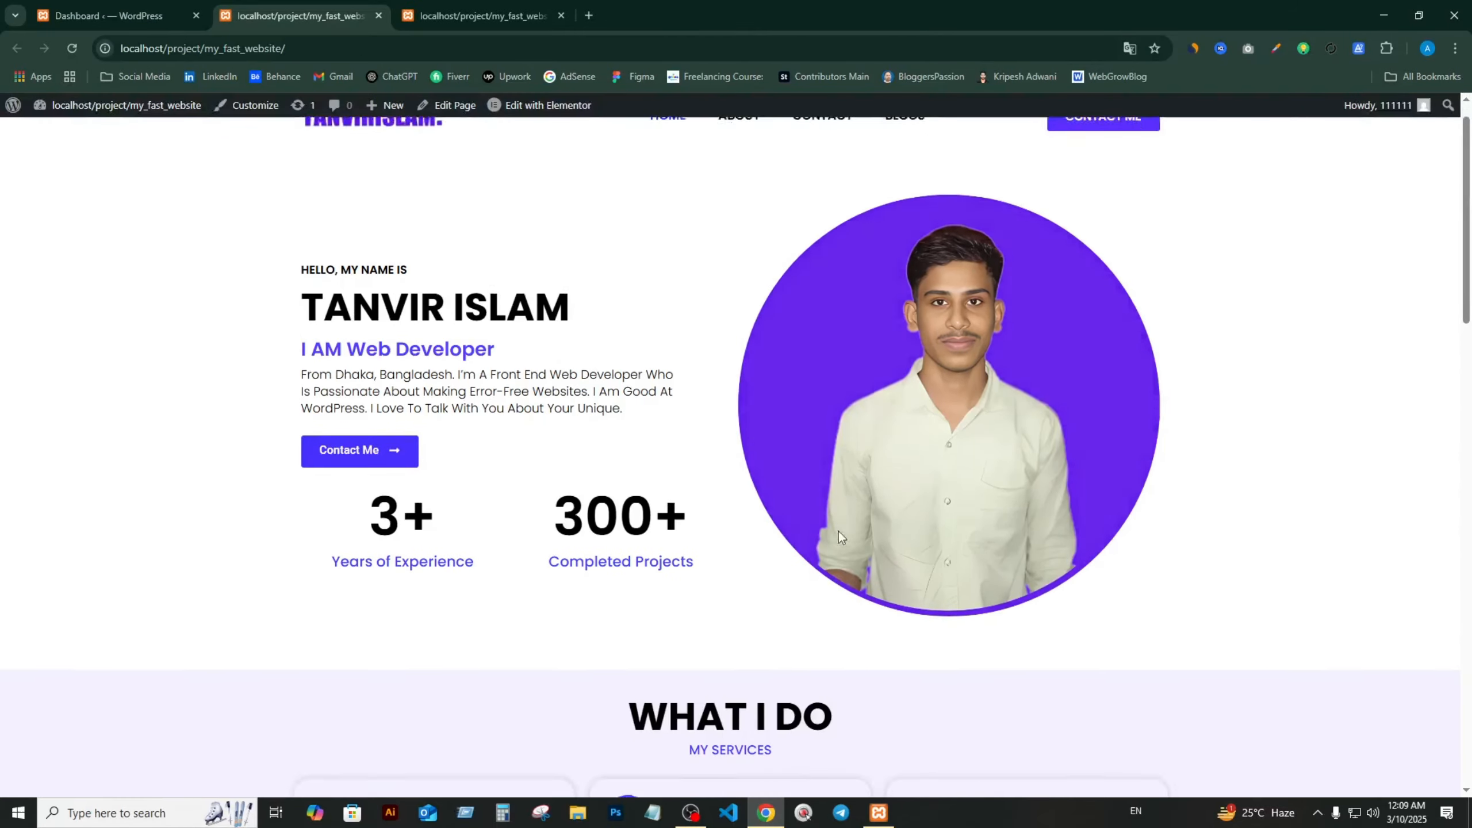
scroll(796, 637, "down", 4)
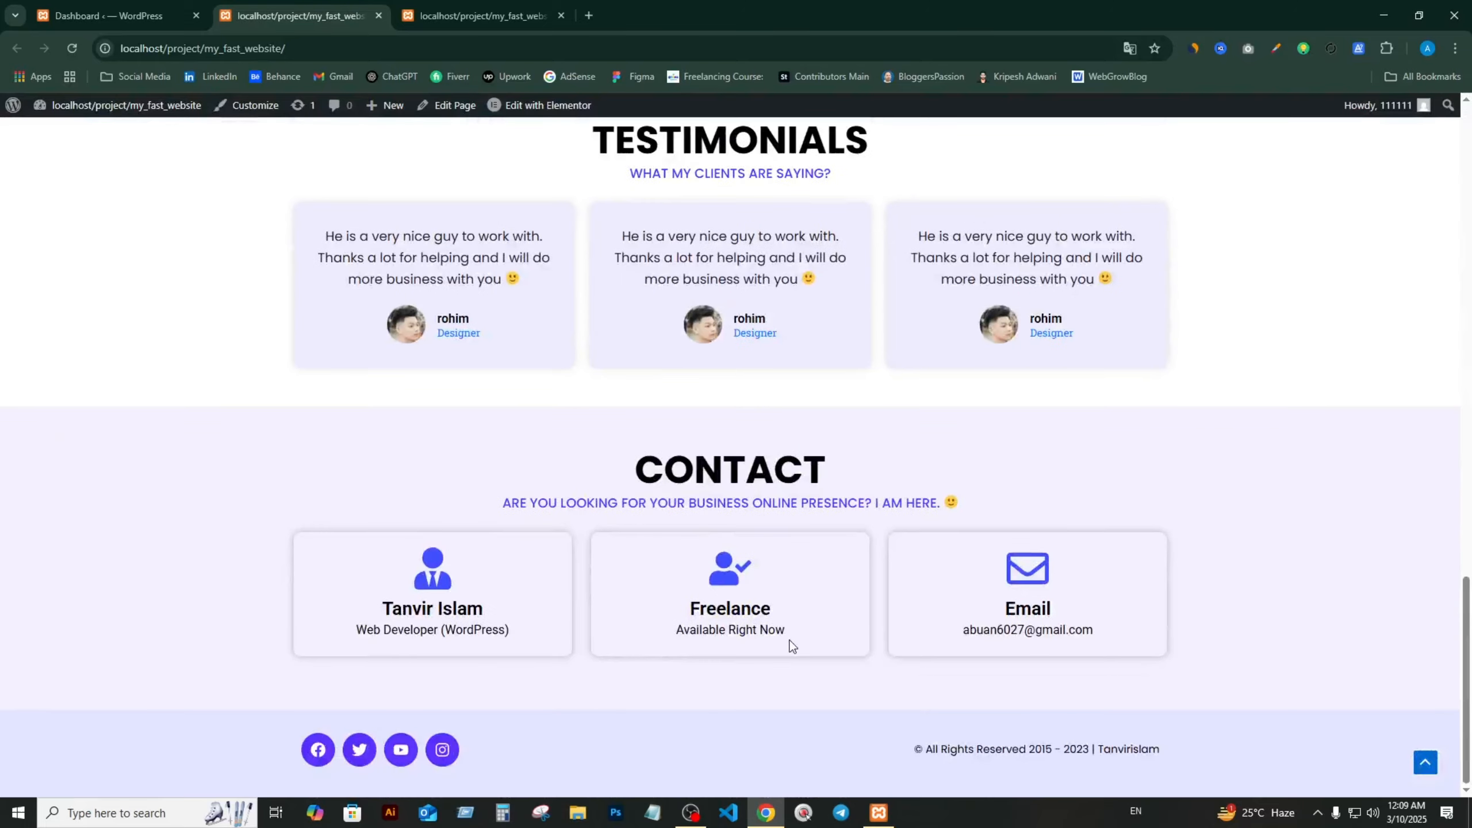
scroll(789, 640, "up", 10)
scroll(780, 634, "up", 10)
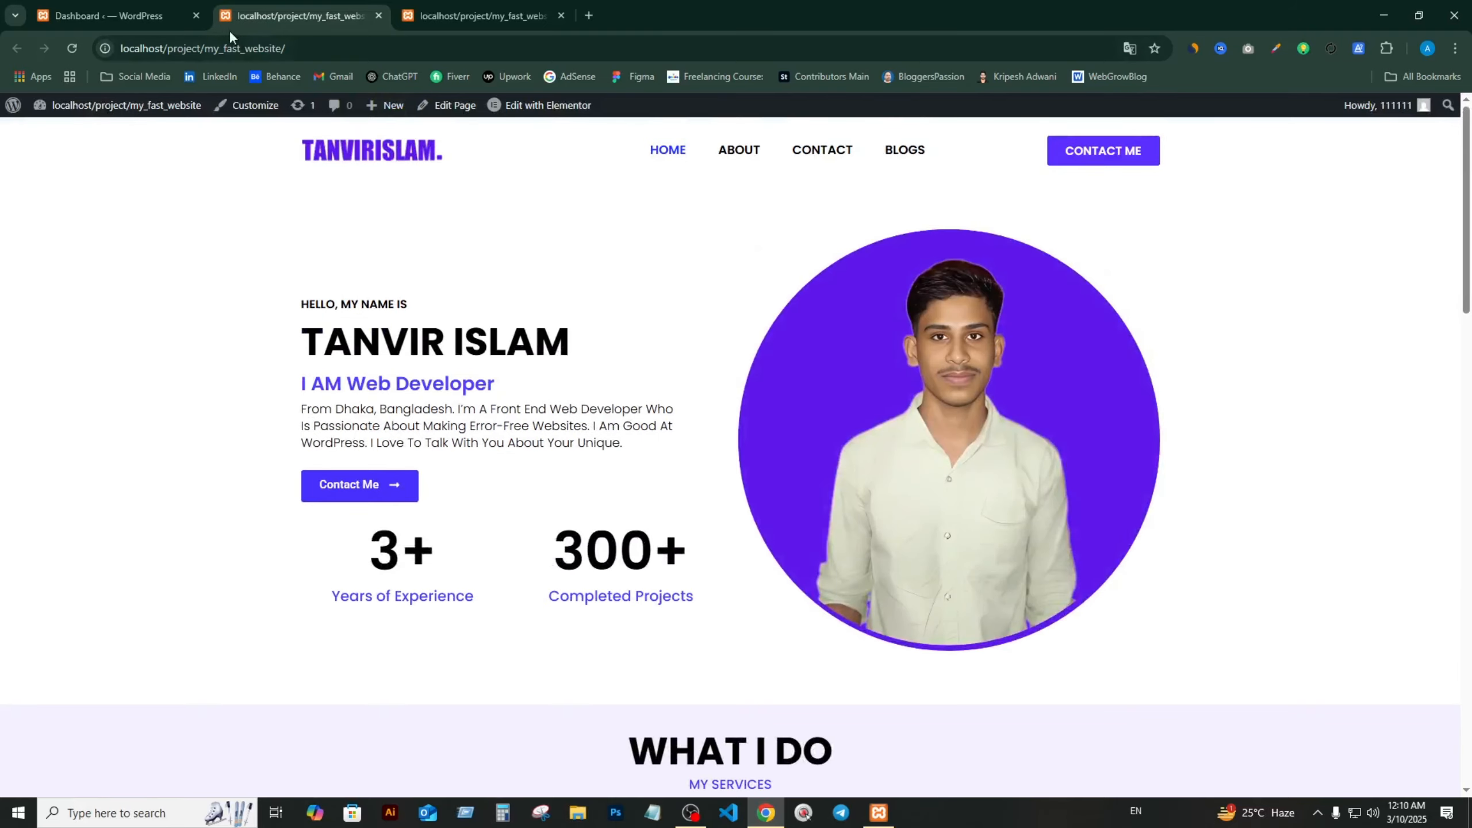
- Return to the dashboard and open the HOME page from the pages list in the Elementor editor
left_click(116, 16)
mouse_move(106, 406)
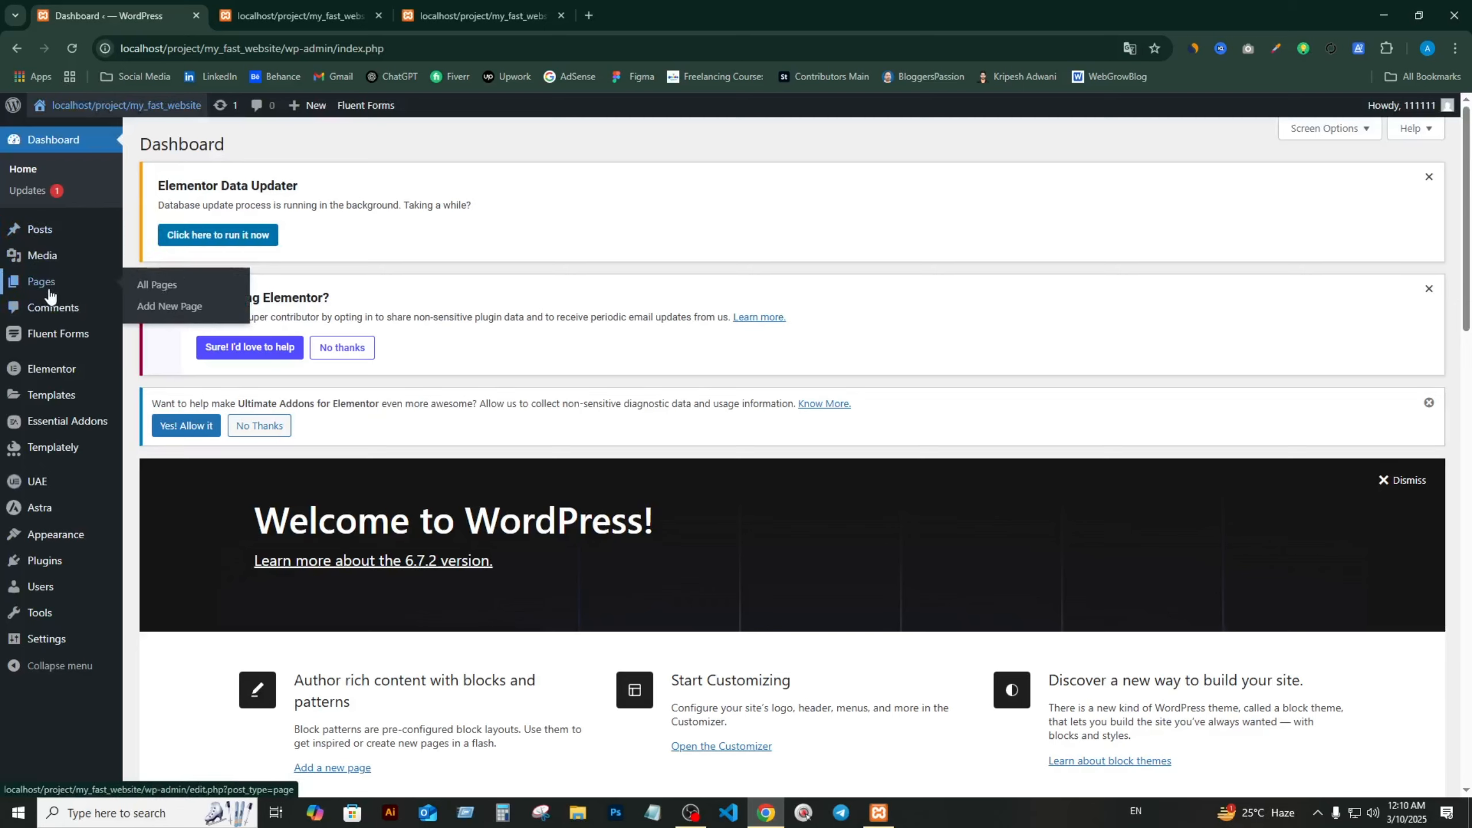
left_click(21, 290)
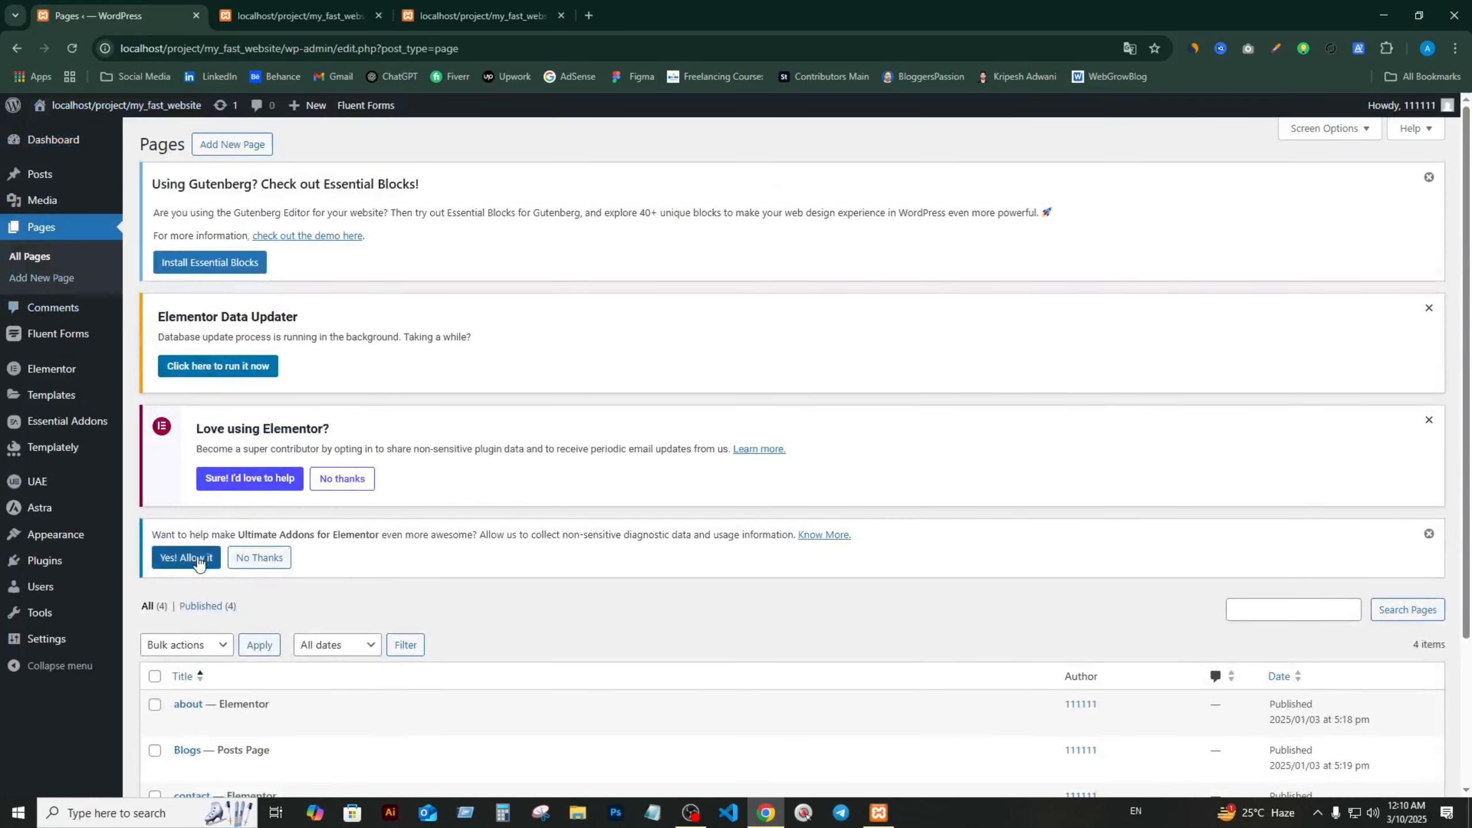
scroll(247, 574, "down", 3)
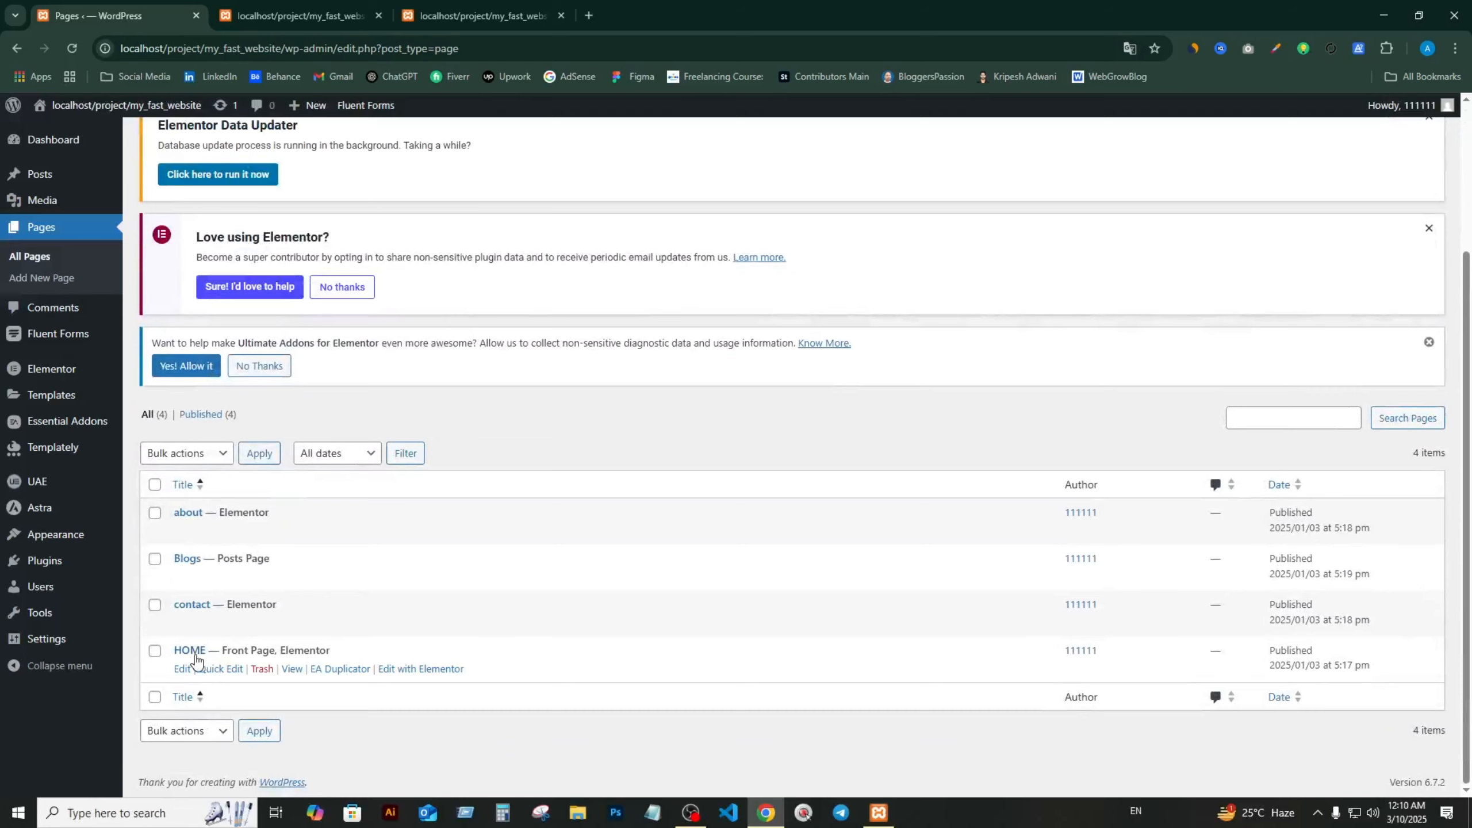
left_click(193, 655)
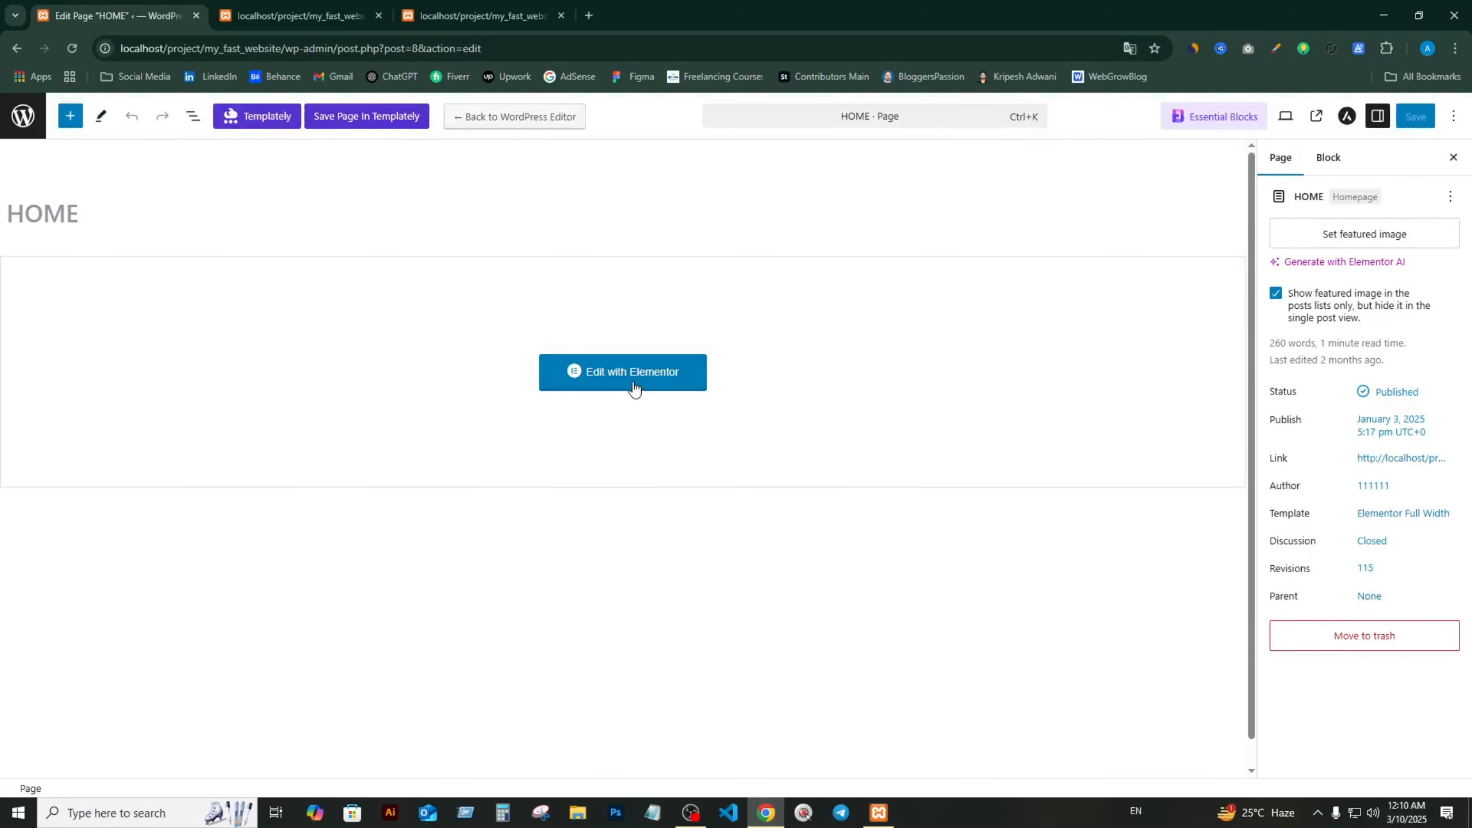
left_click(635, 387)
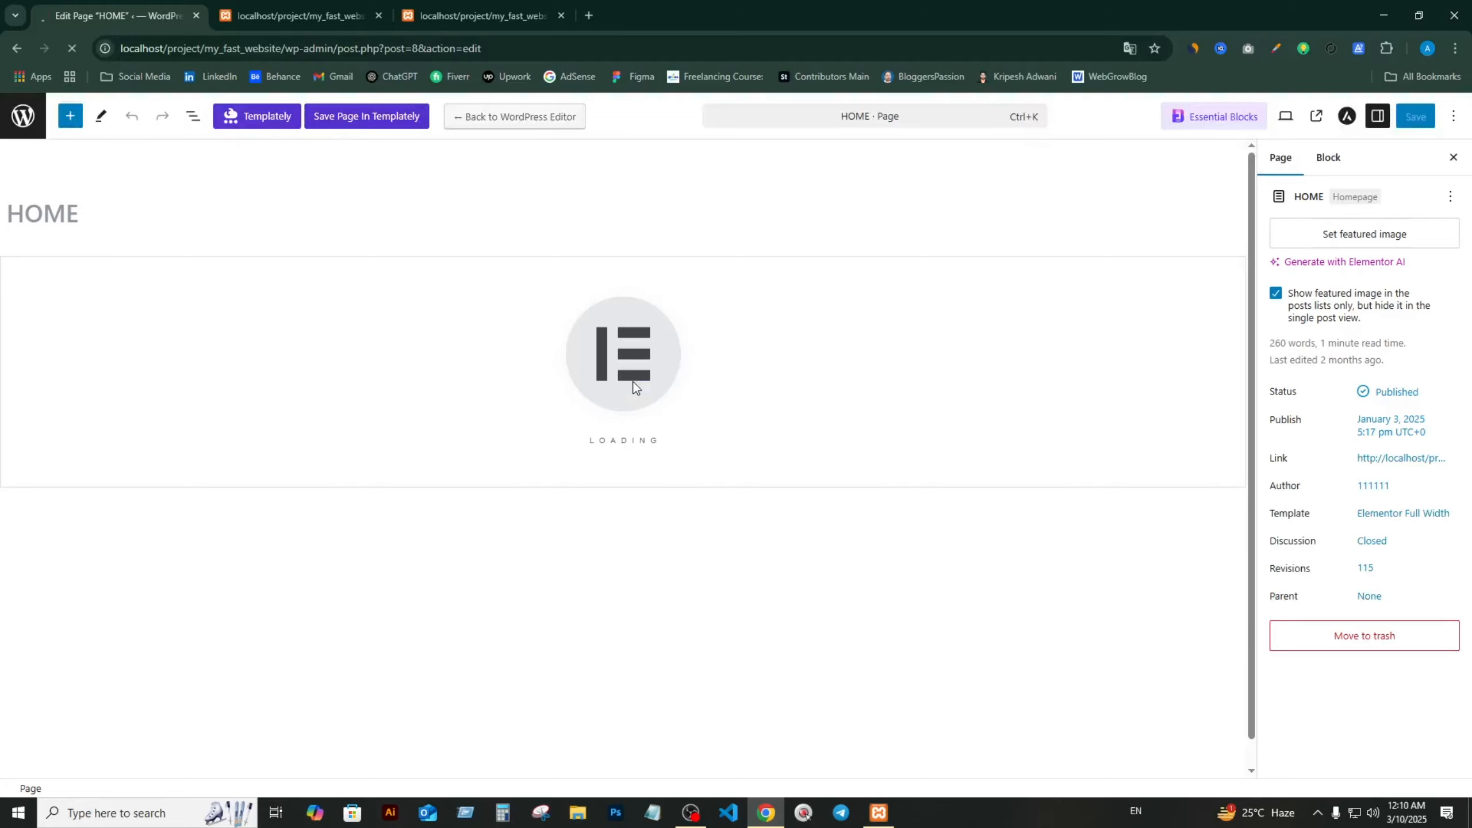
- Examine the HOME page sections in the Elementor editor and compare them with the live site
scroll(688, 453, "down", 12)
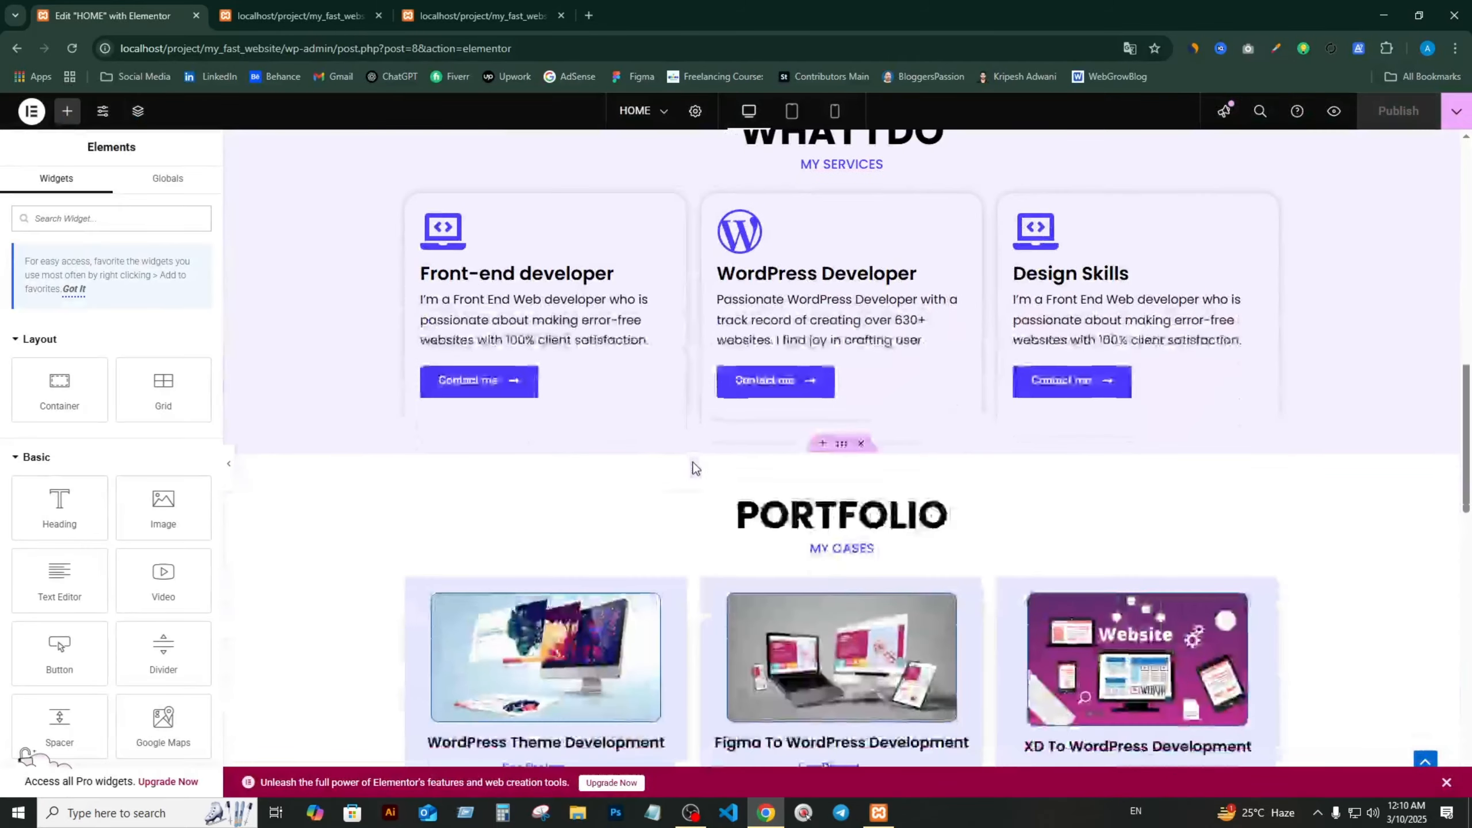
scroll(694, 458, "up", 7)
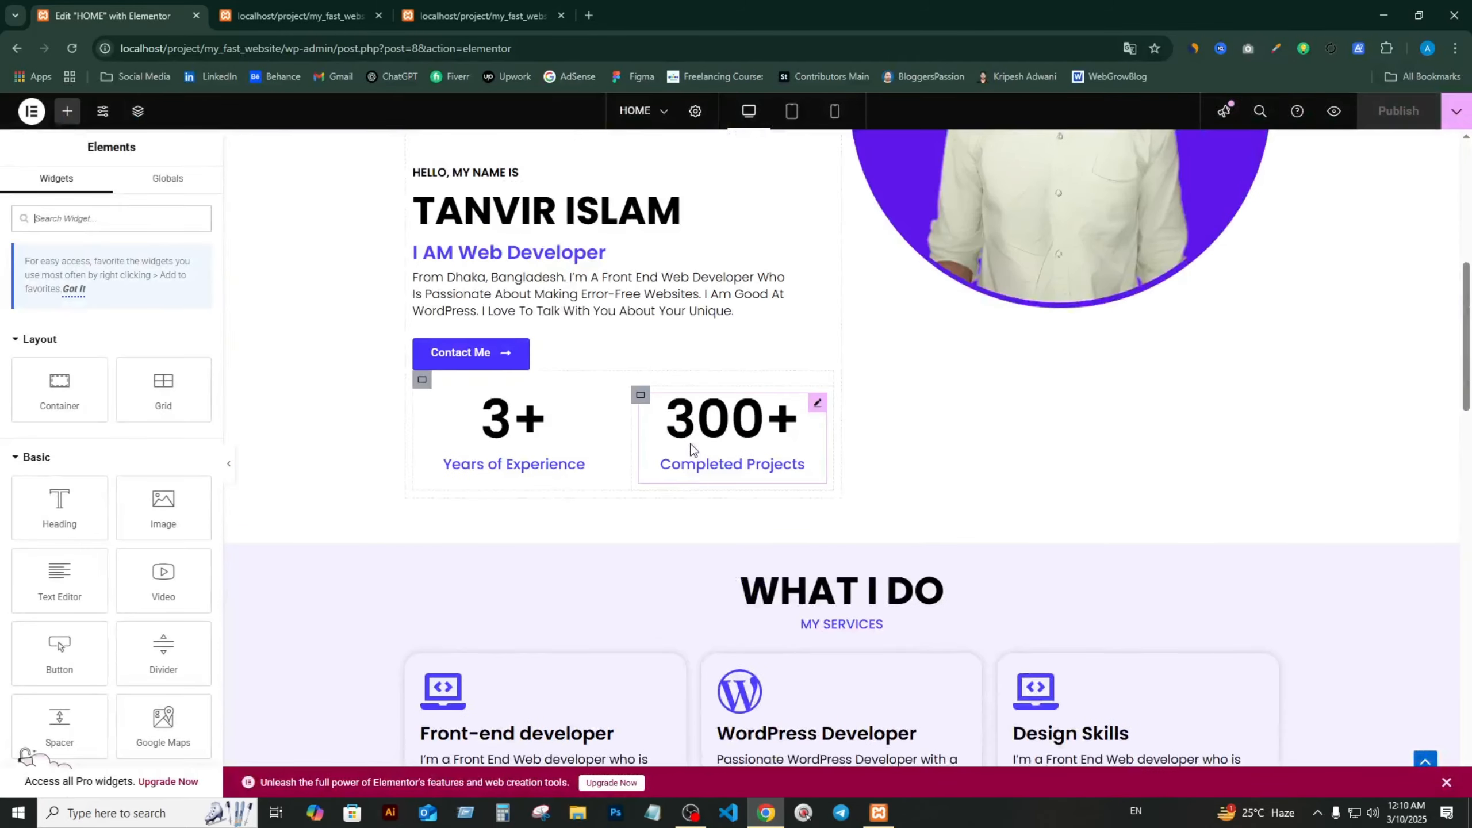
key("ctrl+3")
scroll(730, 487, "down", 6)
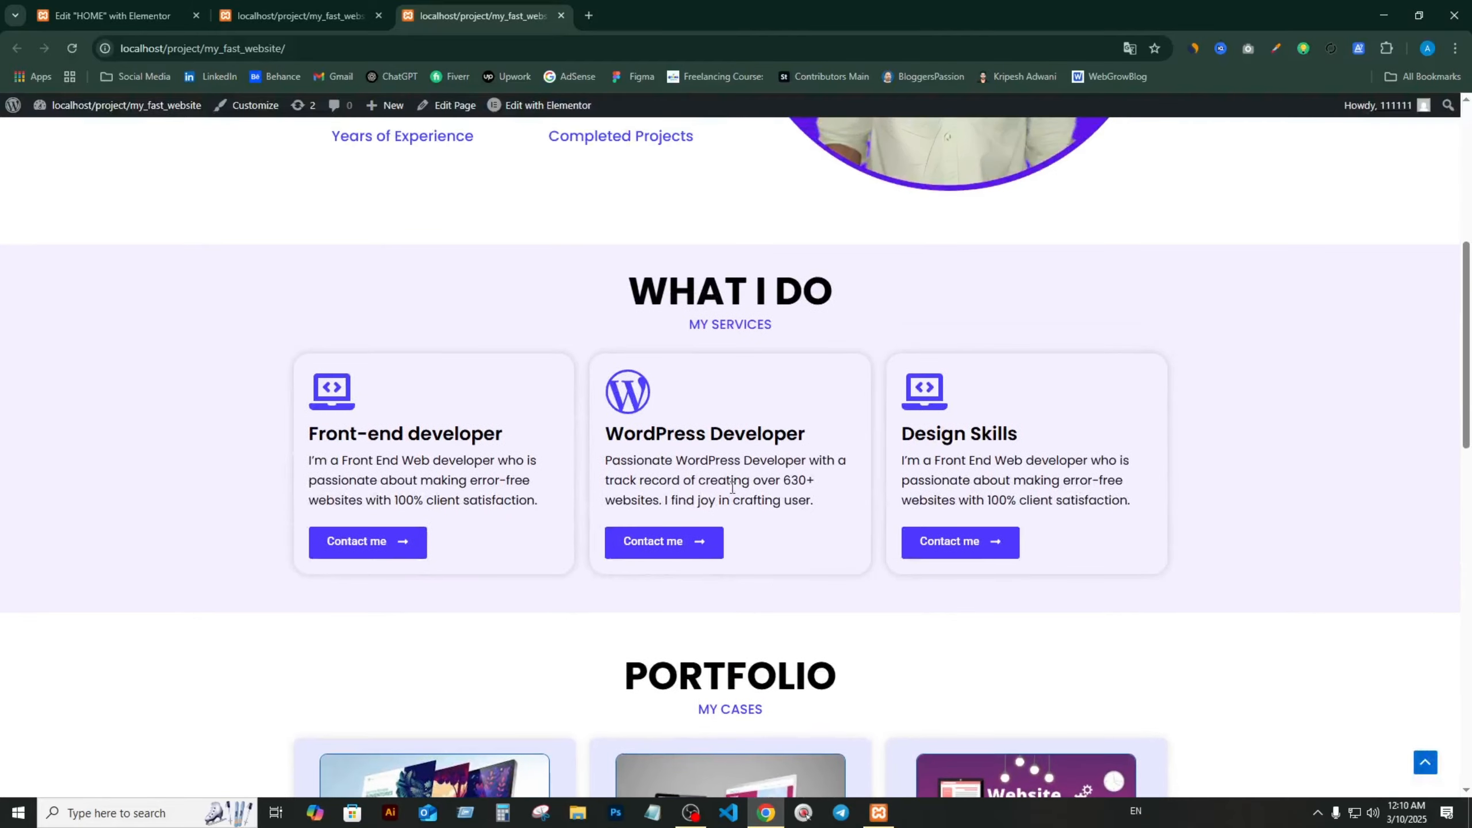
key("ctrl+1")
scroll(703, 465, "down", 10)
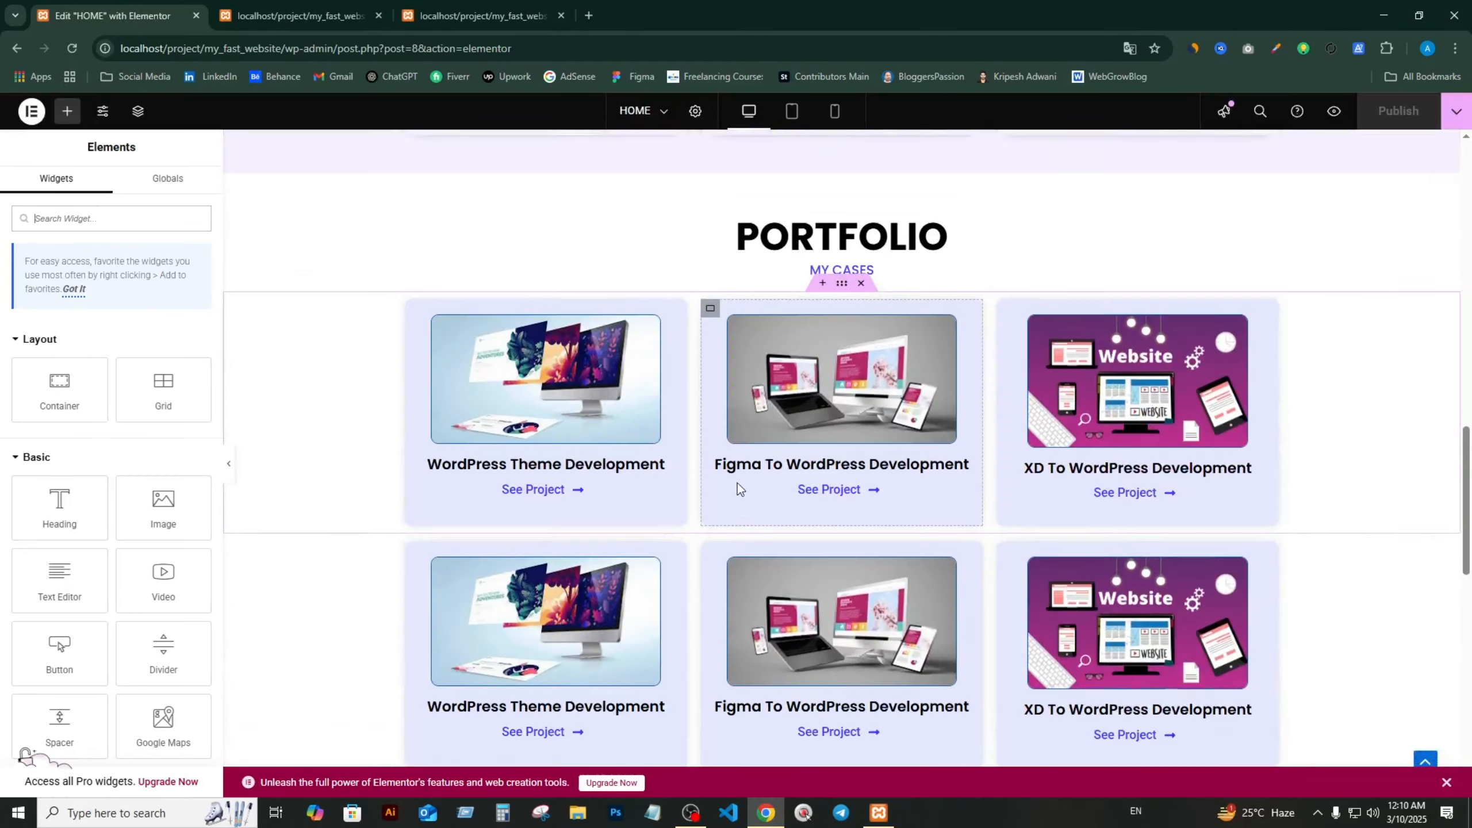
scroll(754, 458, "up", 7)
scroll(767, 430, "down", 15)
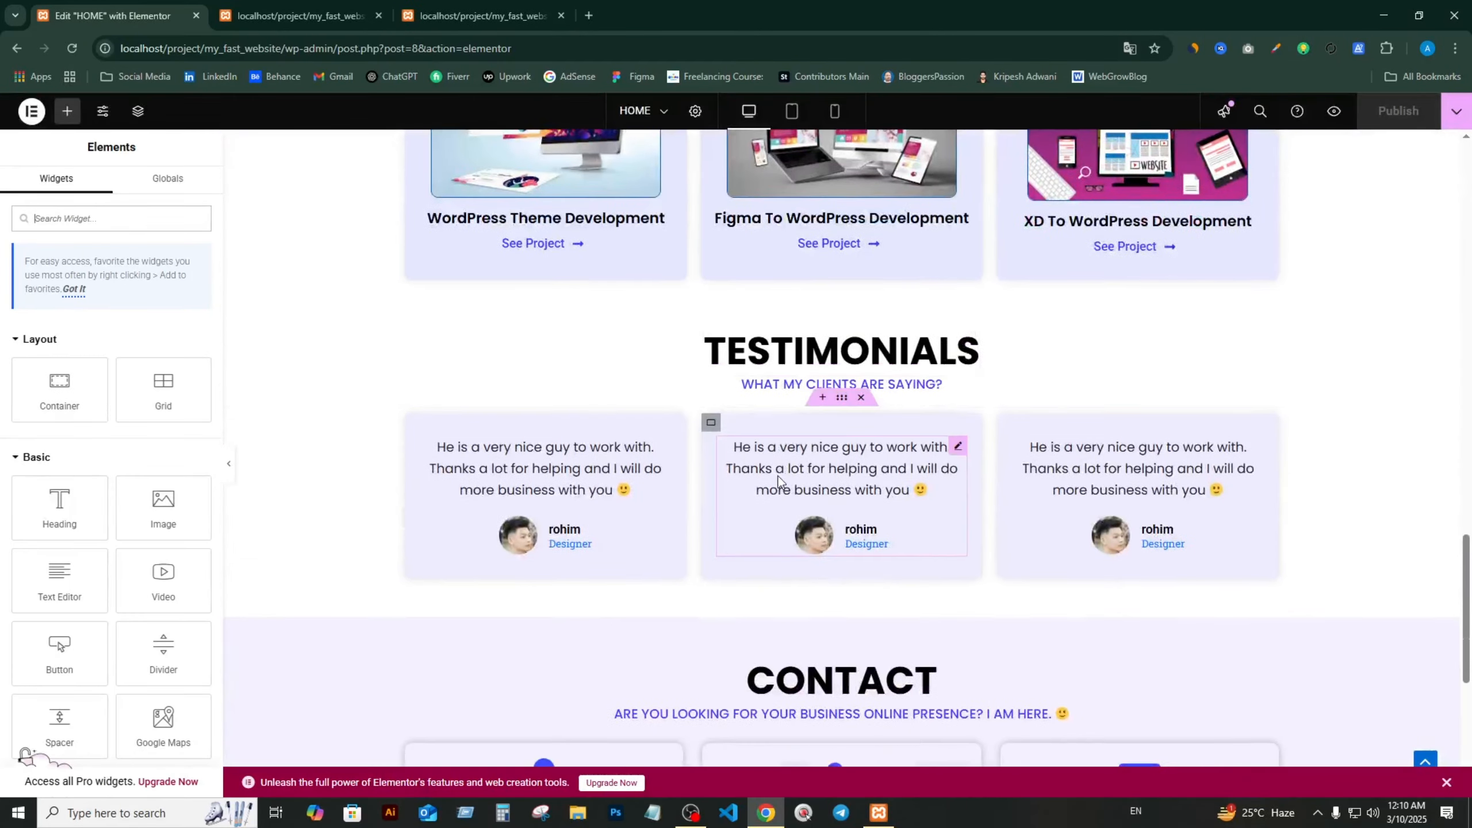
- Replace the last four letters of the TESTIMONIALS heading with "ials" and publish the page
scroll(778, 480, "up", 3)
left_click(887, 503)
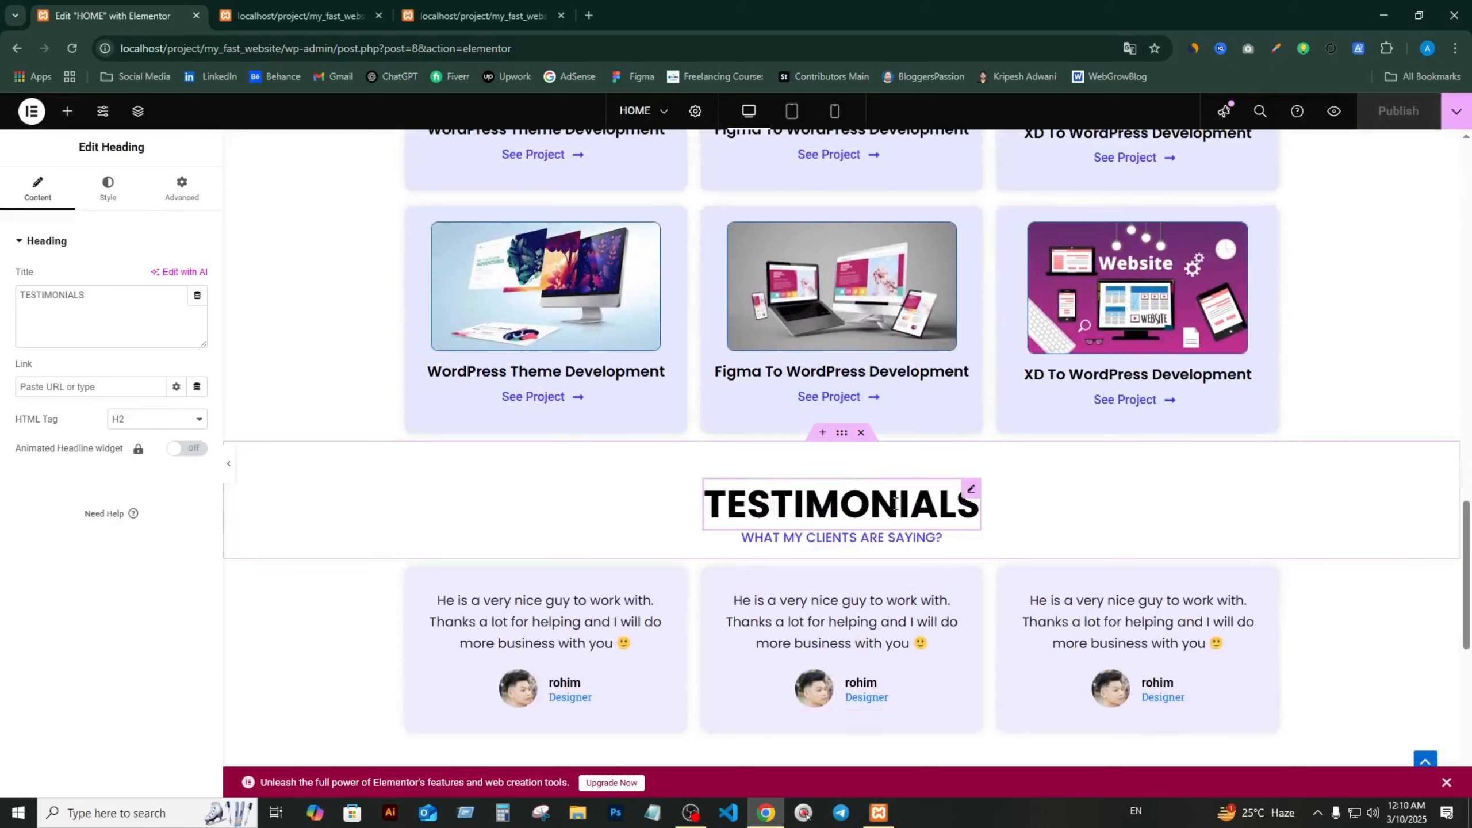
key("BackSpace")
key("BackSpace")
key("BackSpace")
key("BackSpace")
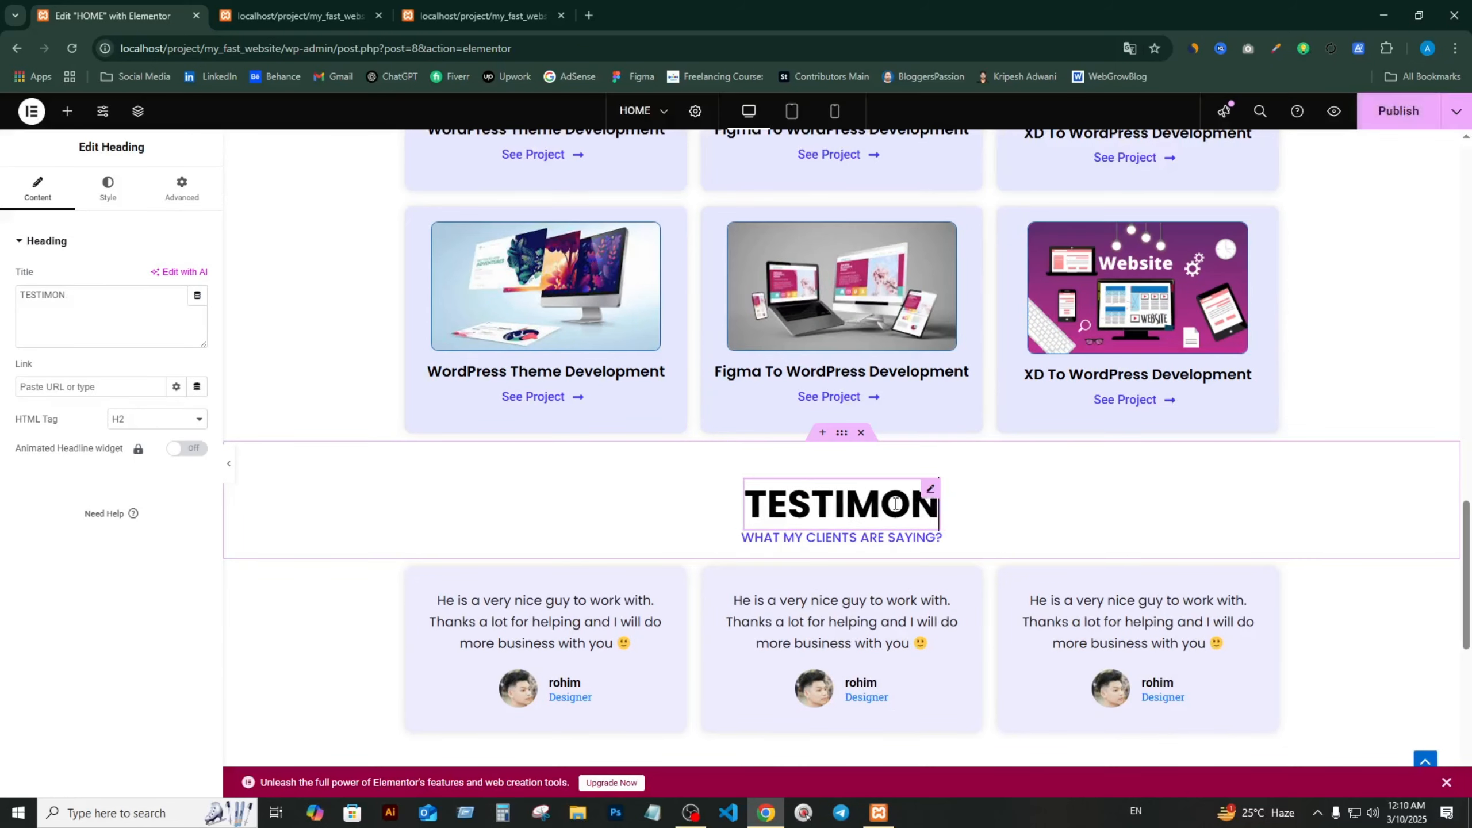
type("ials")
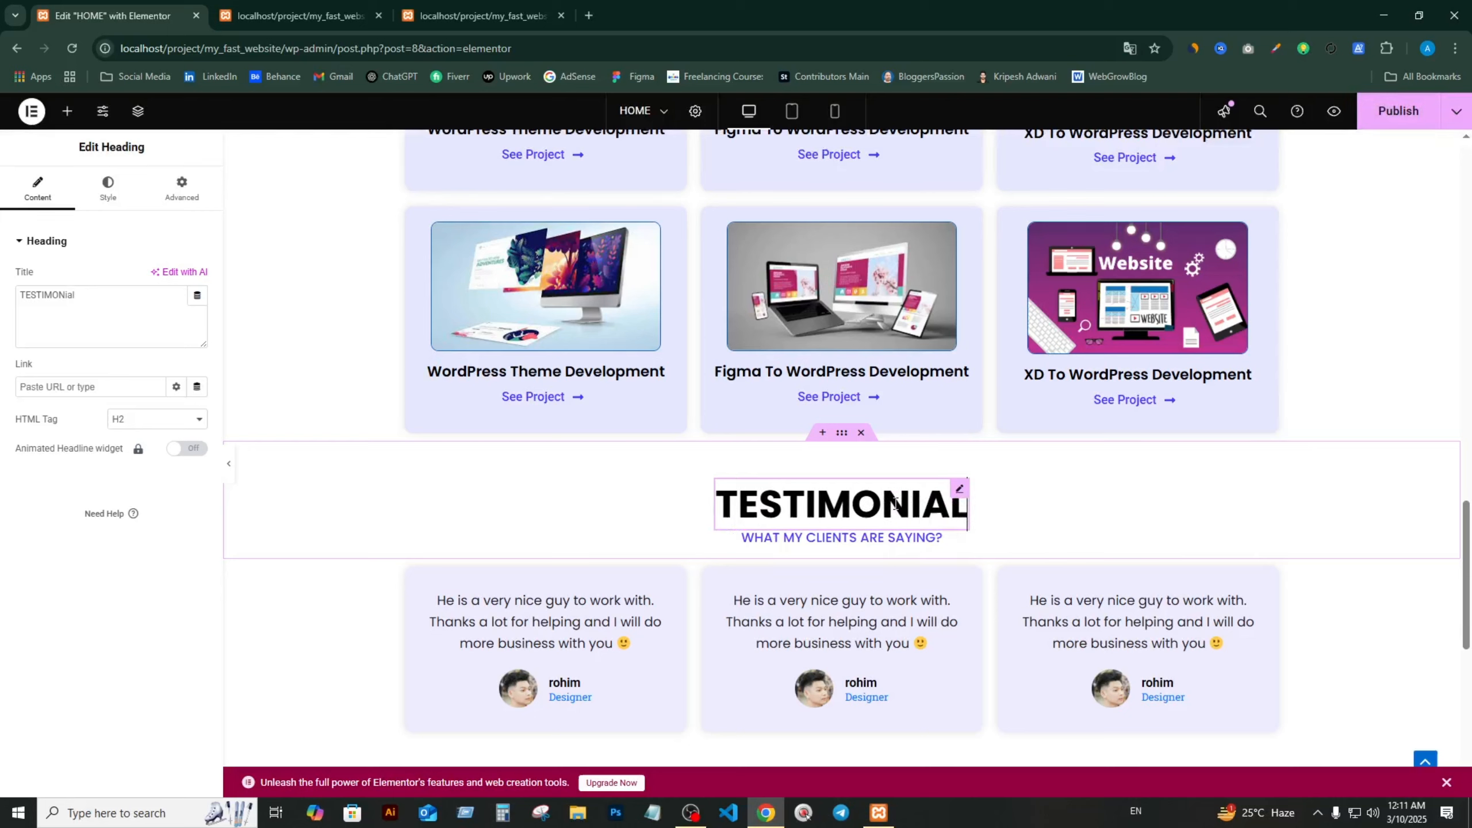
left_click(1388, 112)
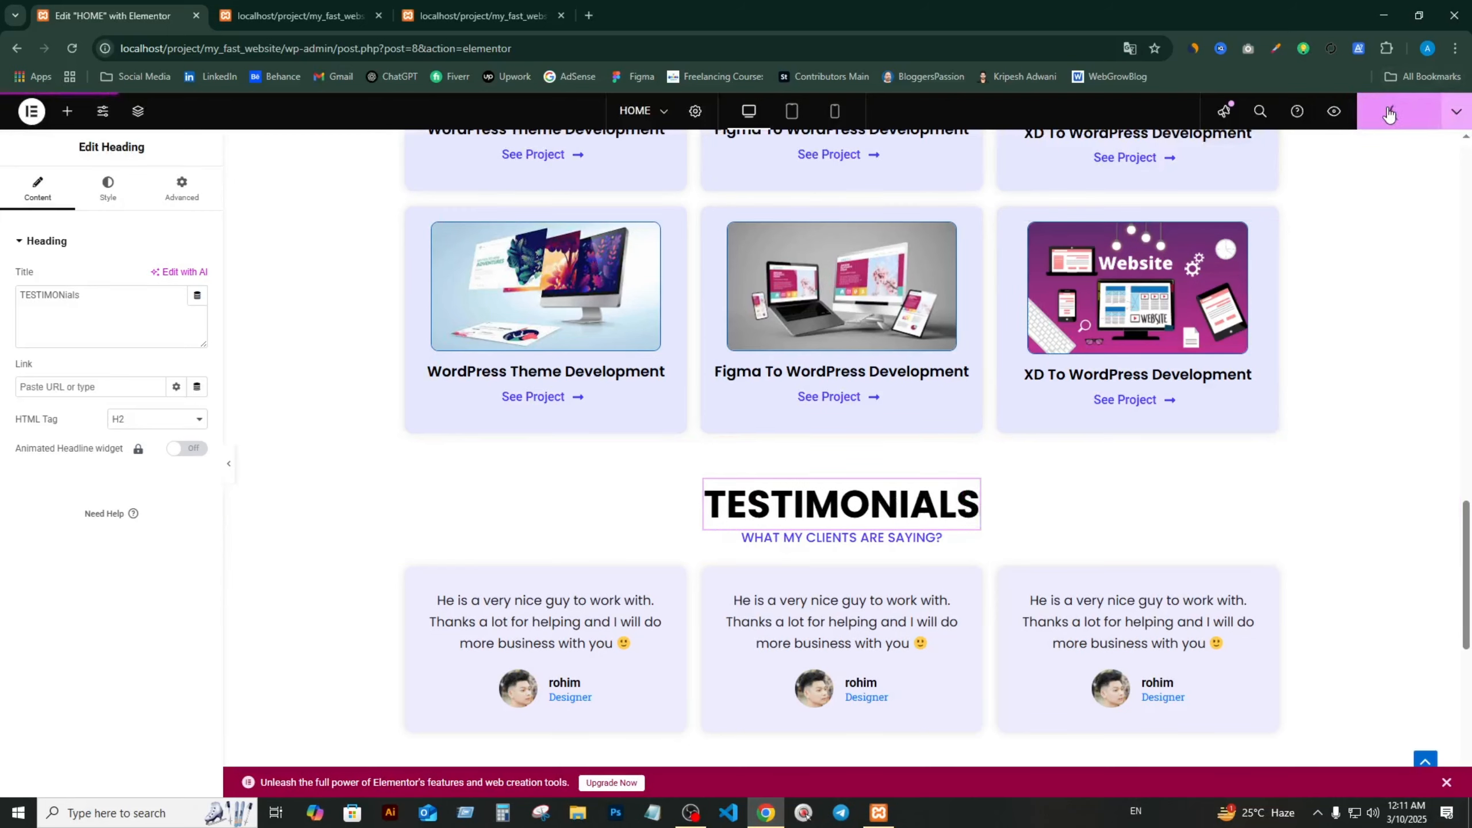
- Exit the Elementor editor back to the WordPress pages list and view the structure of the site's Main Menu
left_click(31, 111)
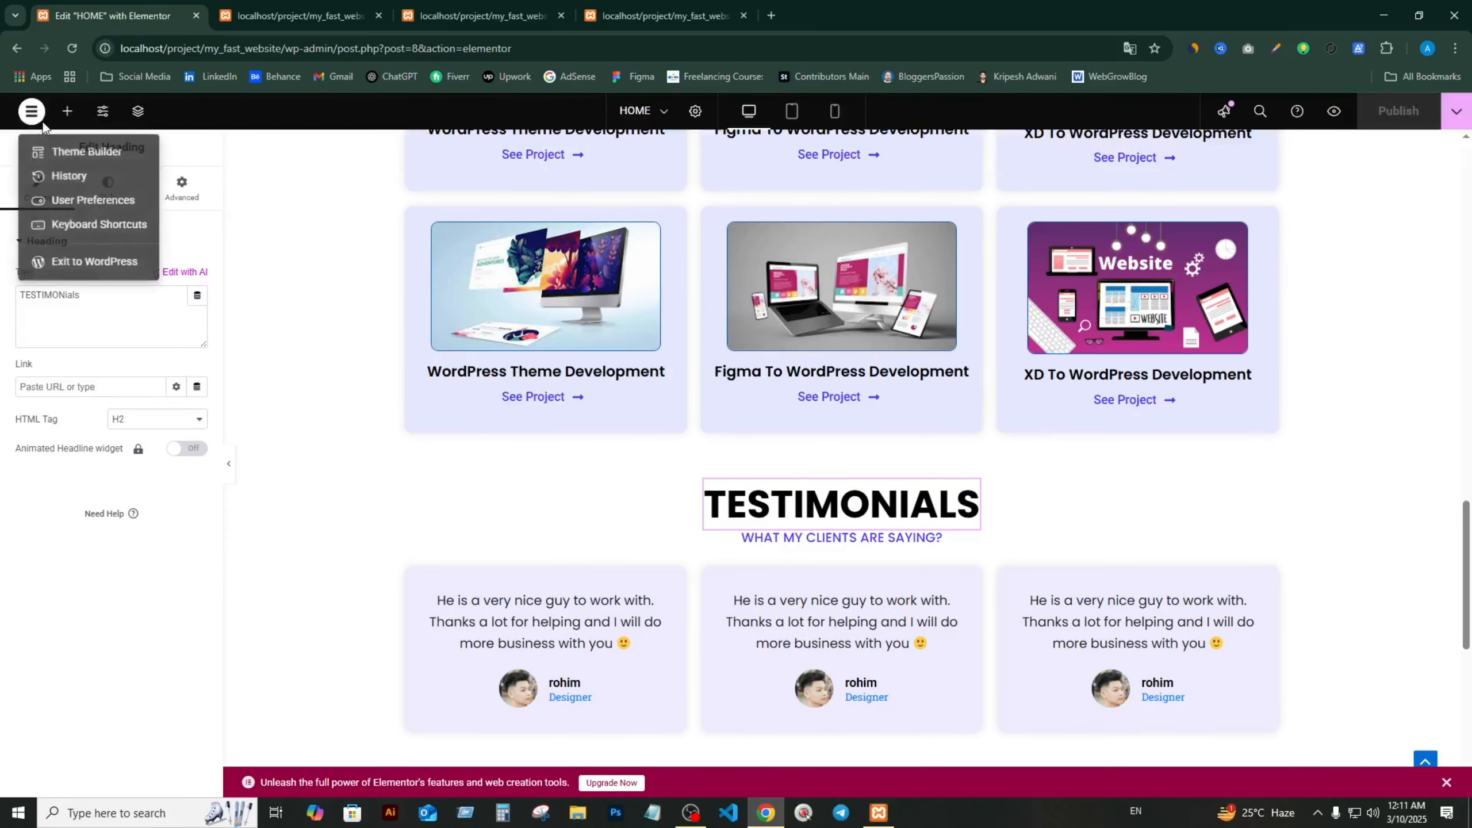
left_click(65, 263)
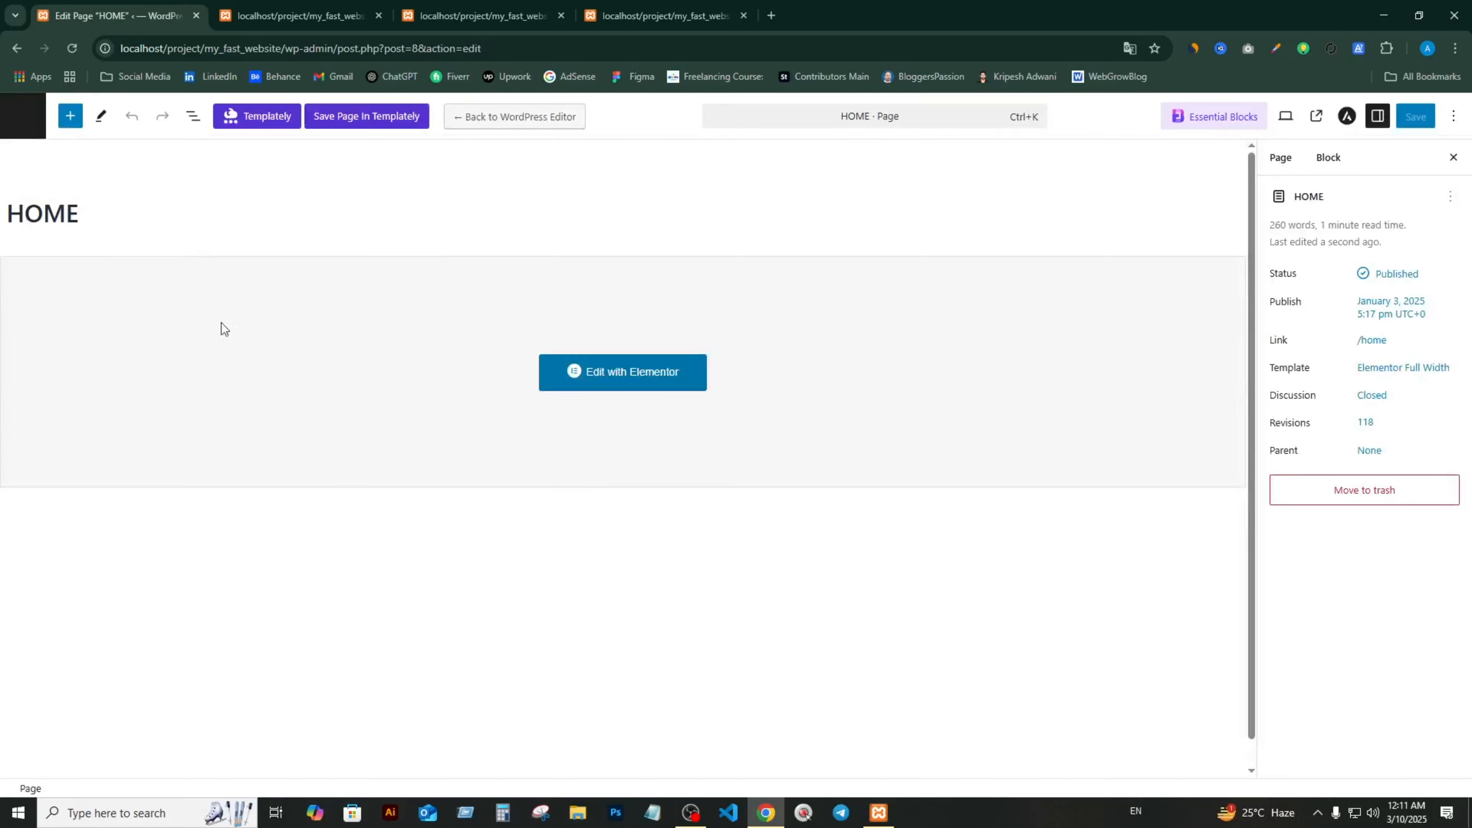
left_click(17, 121)
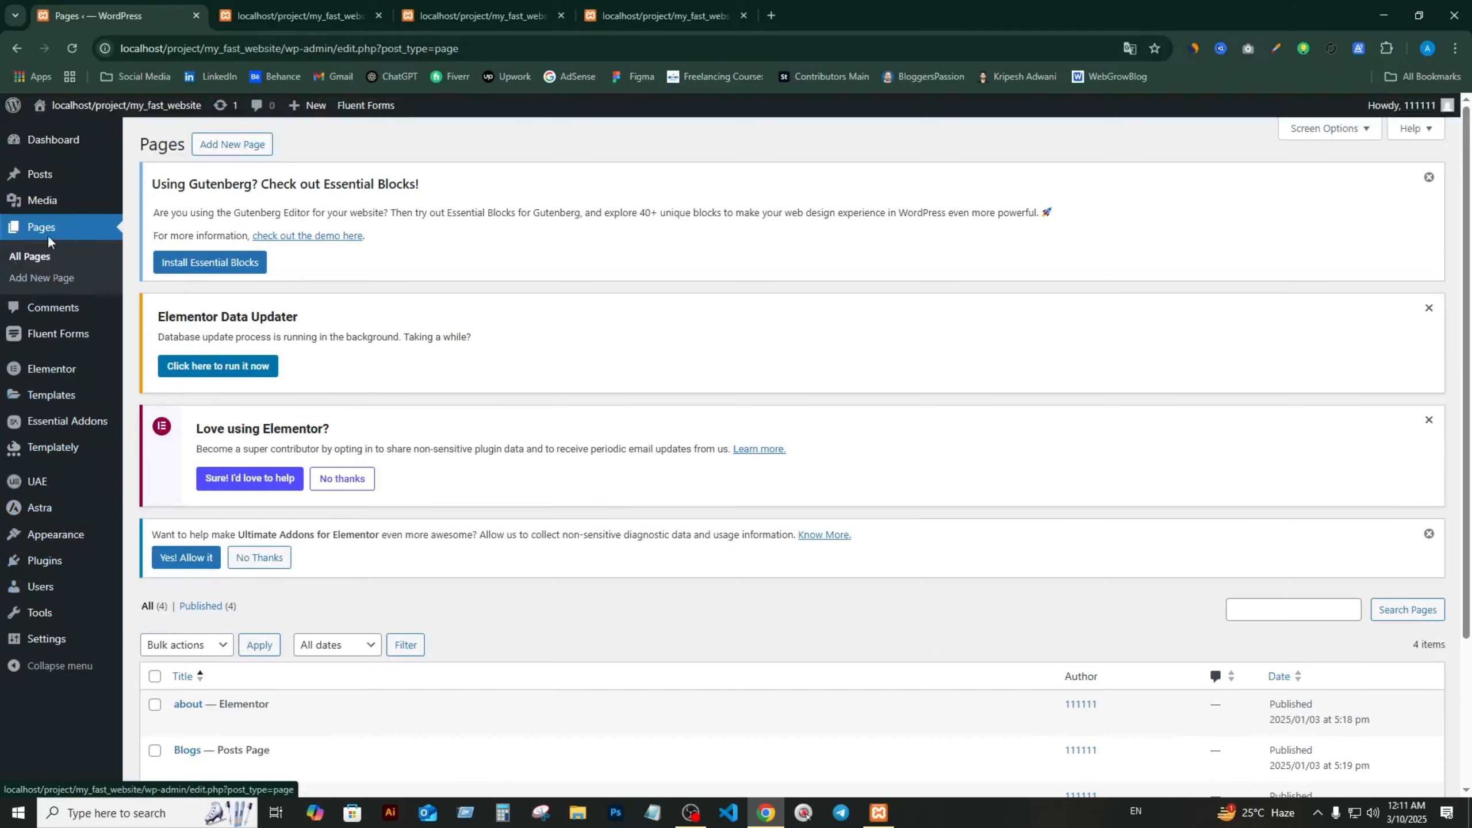
scroll(218, 492, "down", 3)
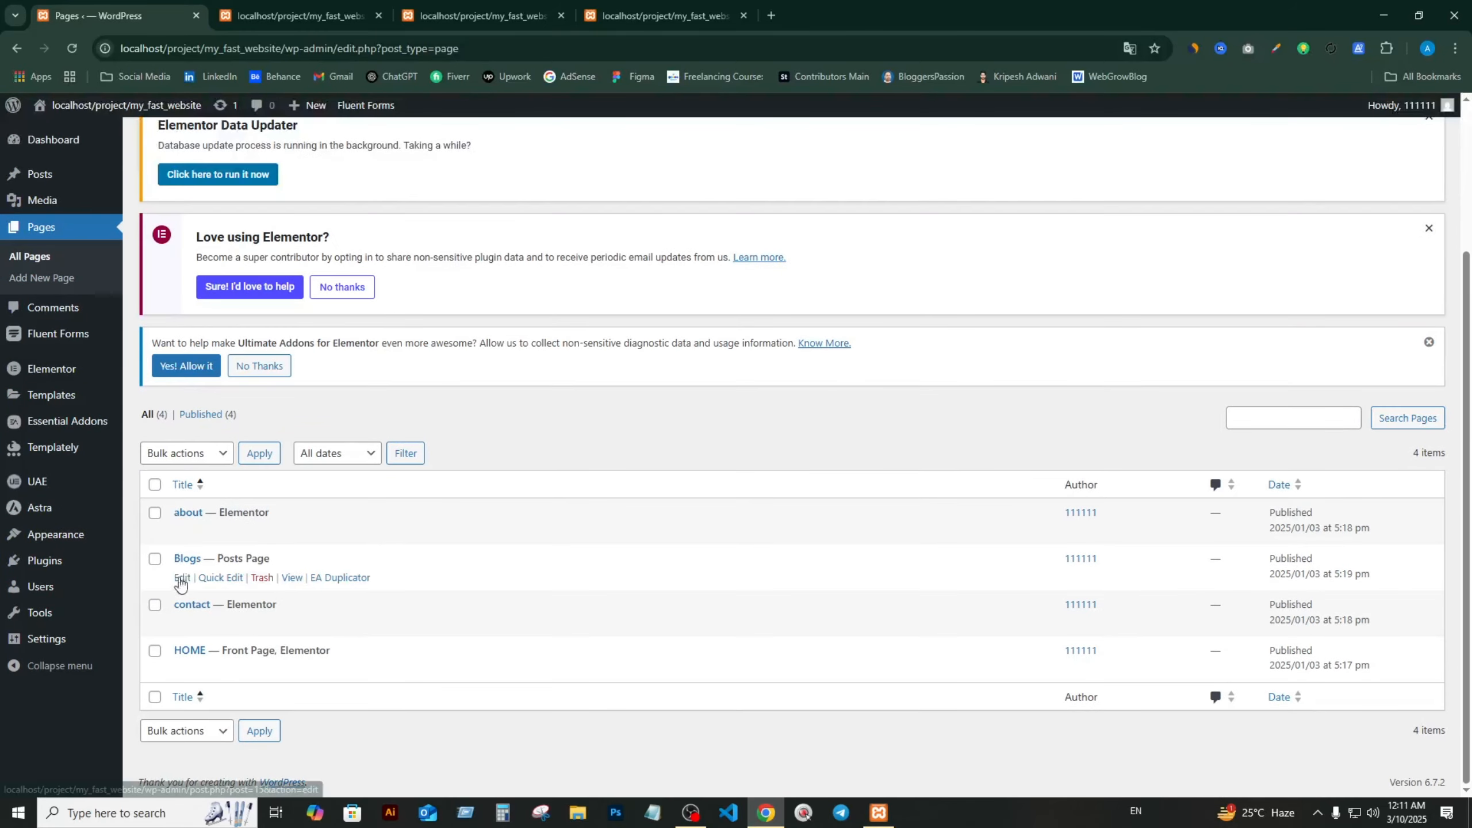
left_click(43, 561)
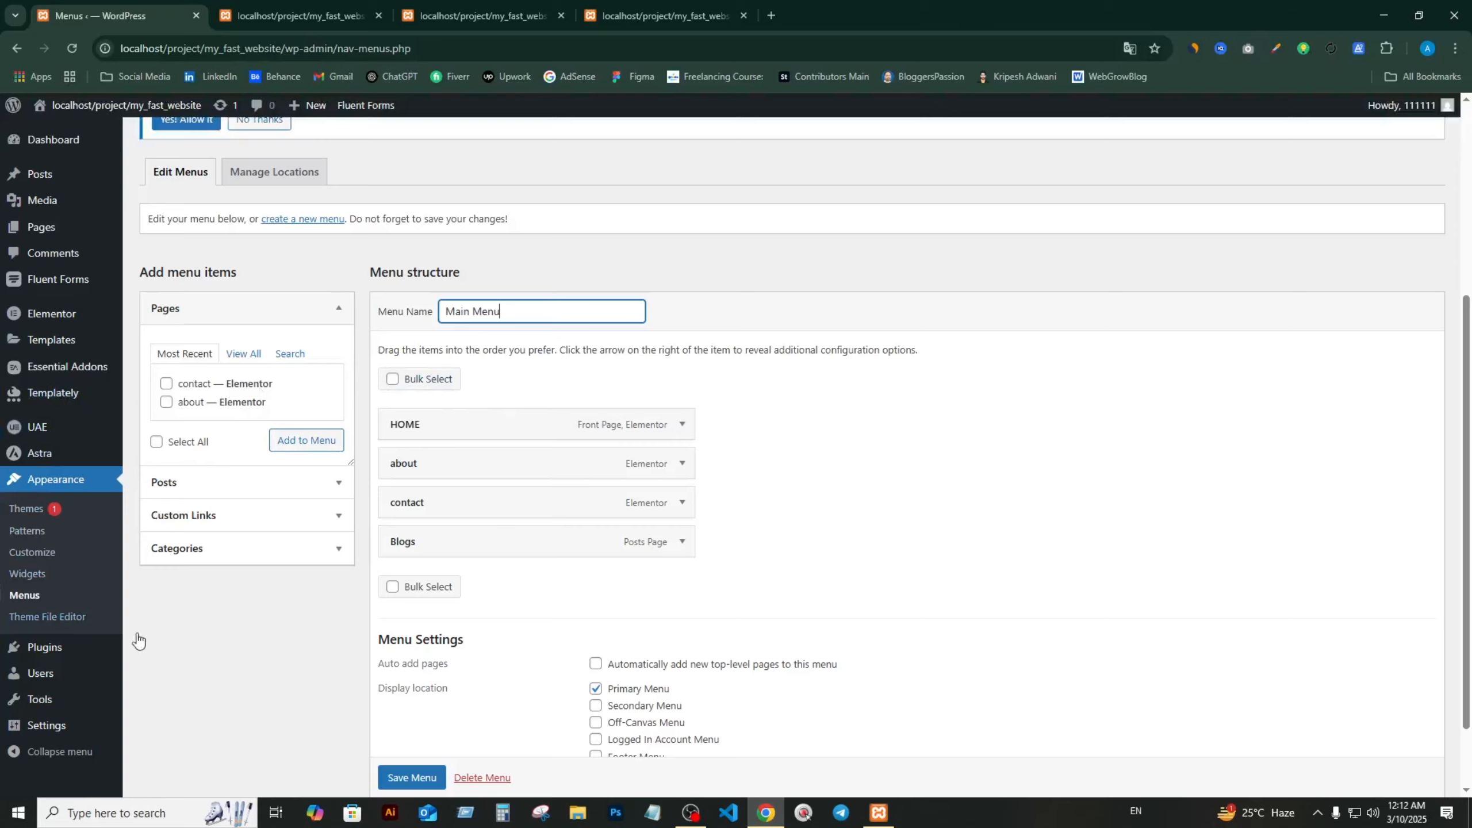
- Search for new plugins with the keyword "reset"
left_click(56, 650)
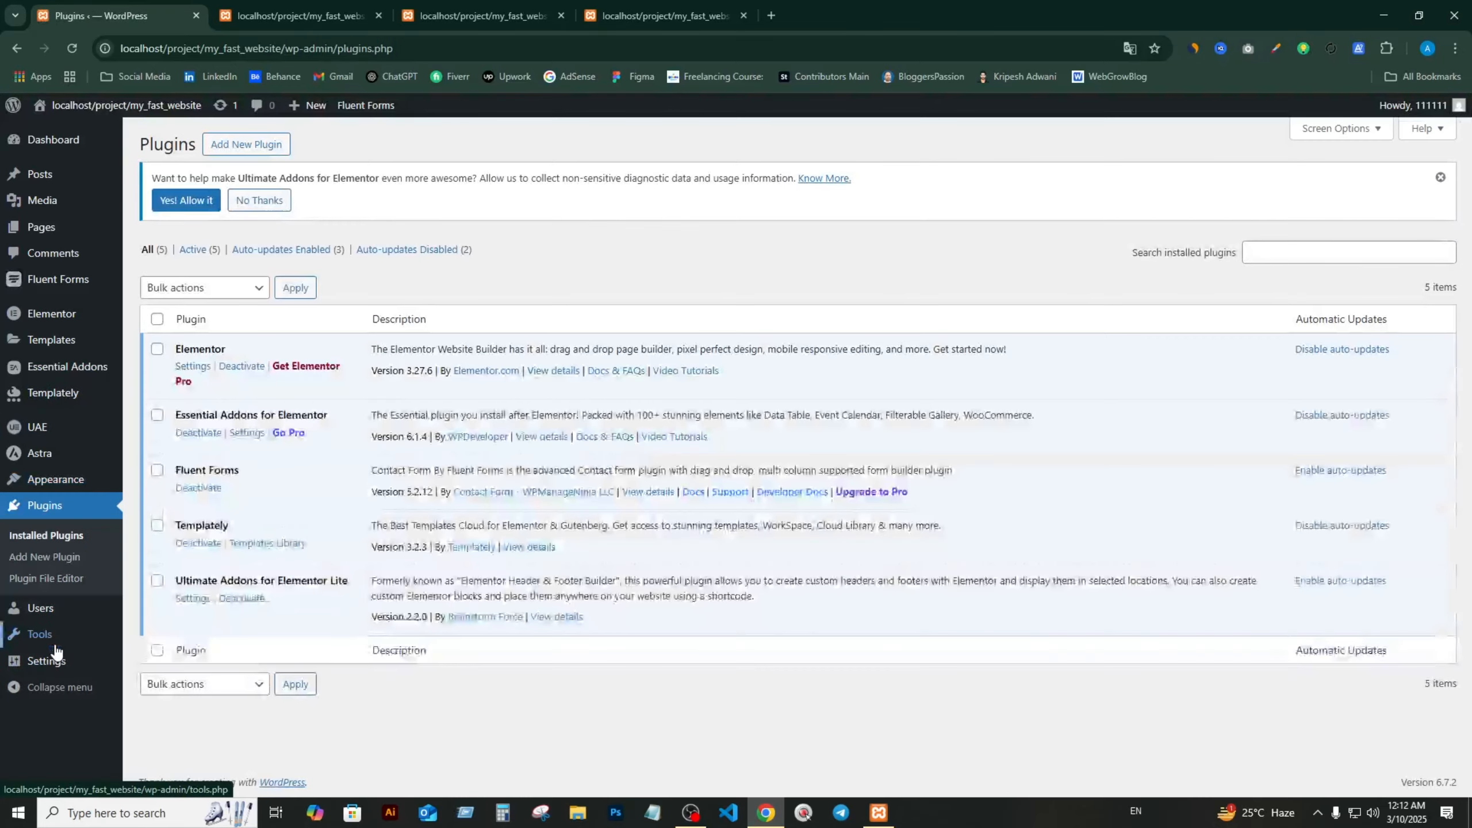
left_click(248, 151)
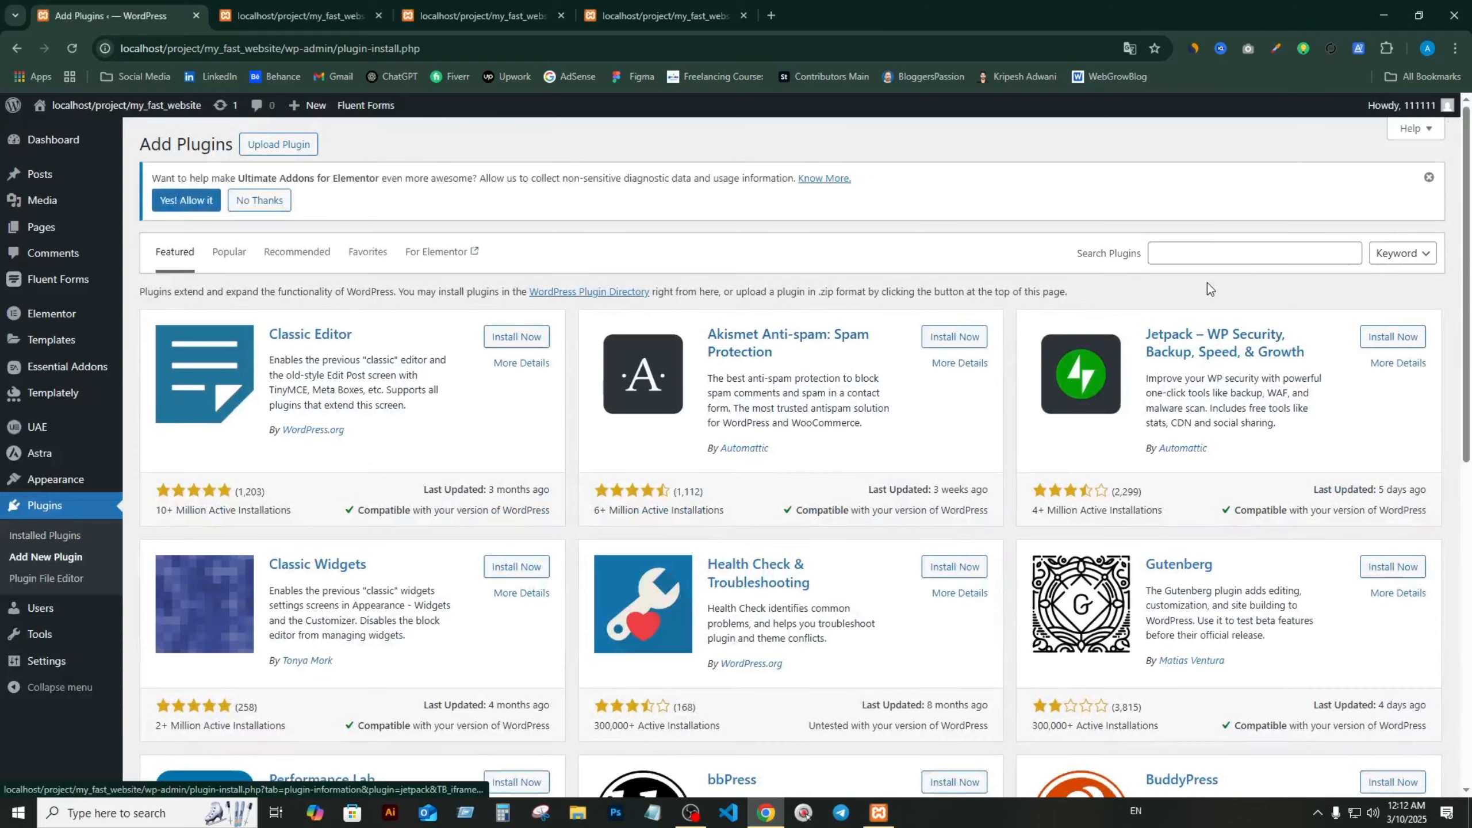
left_click(1191, 256)
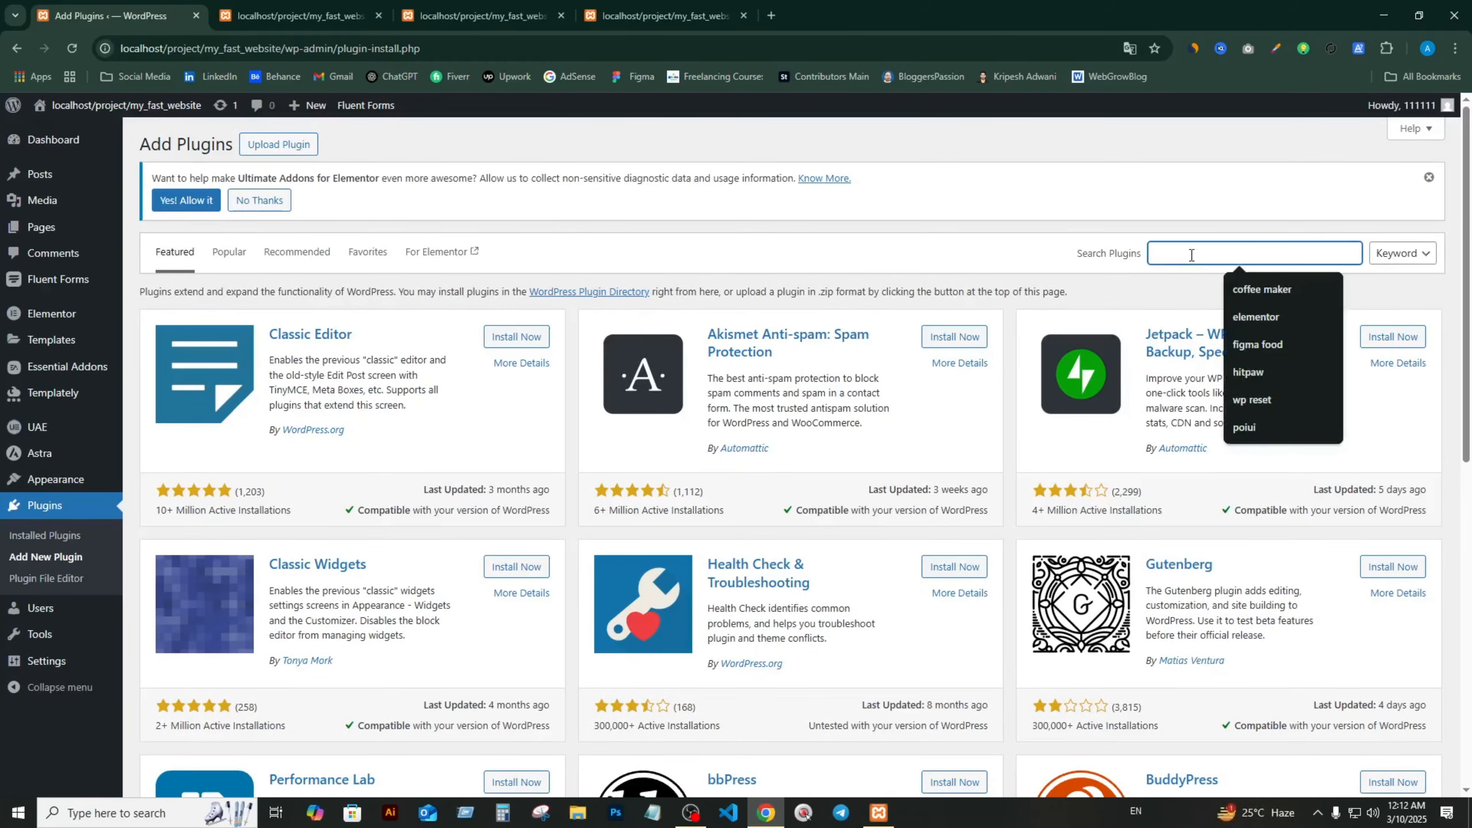
type("reset")
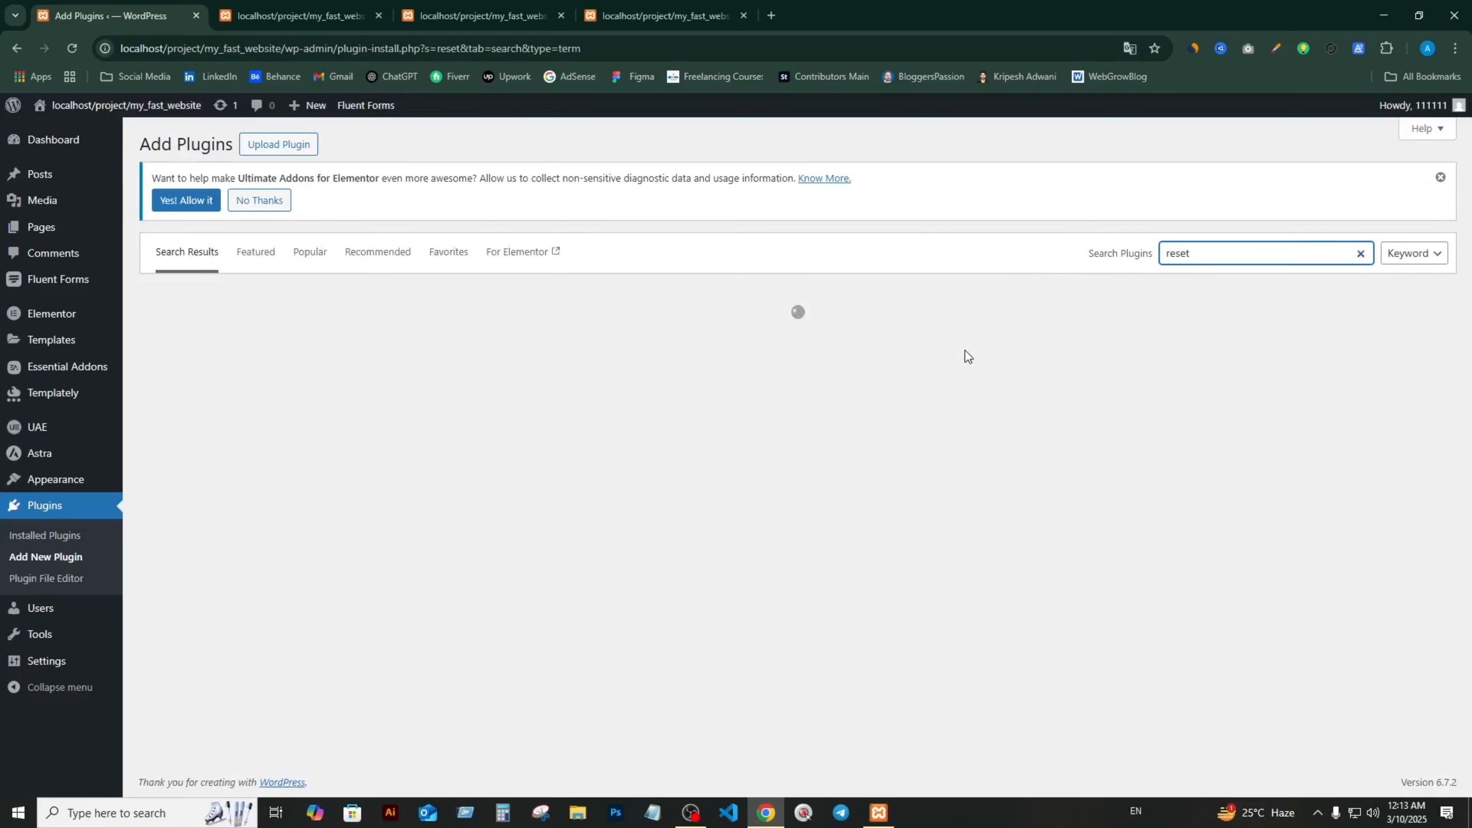
- Look through the plugin results, and install and activate "WP Reset – Most Advanced WordPress Reset Tool"
scroll(1160, 490, "down", 10)
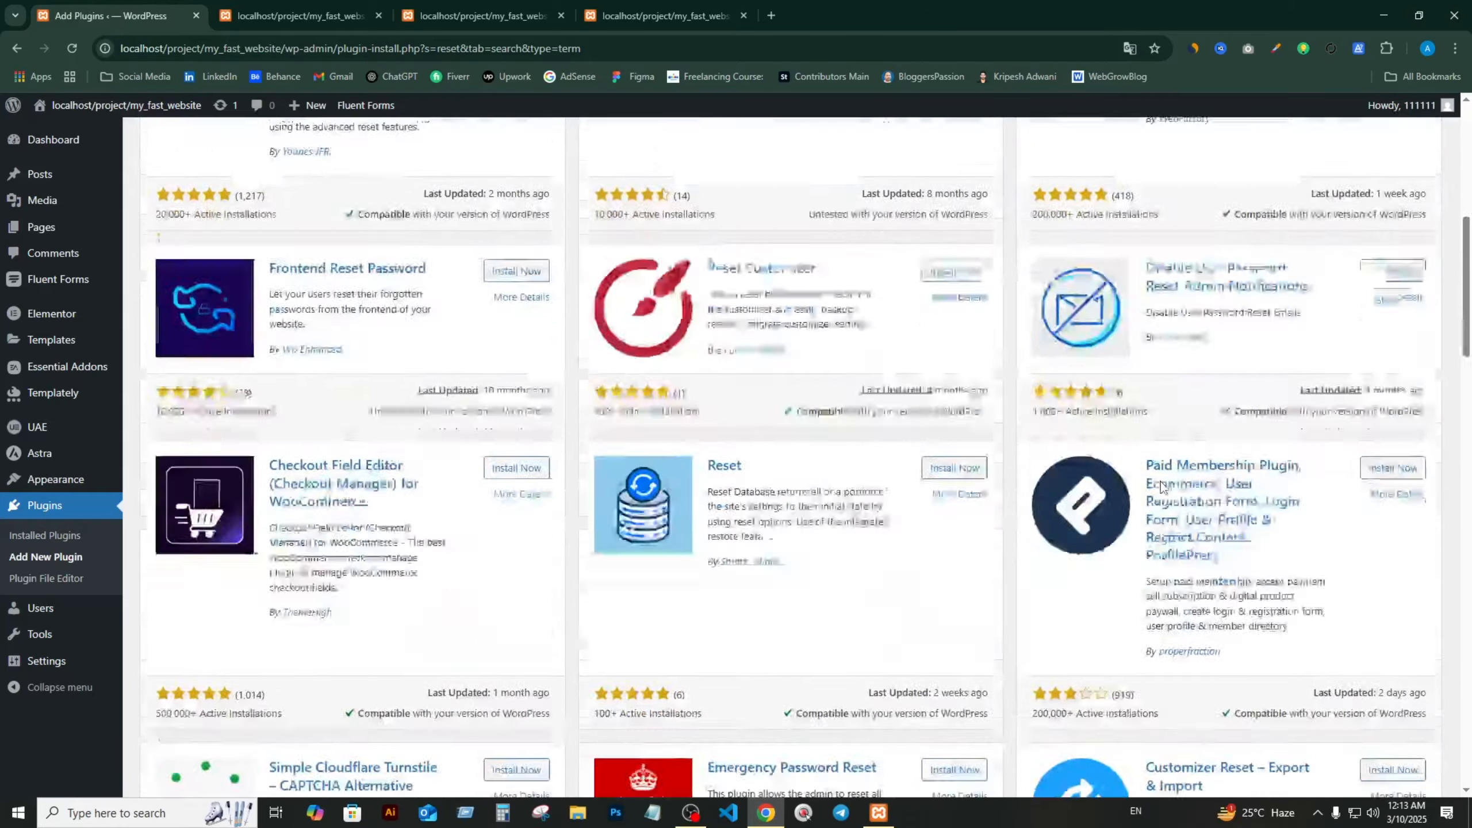
scroll(1160, 487, "down", 4)
scroll(651, 323, "up", 13)
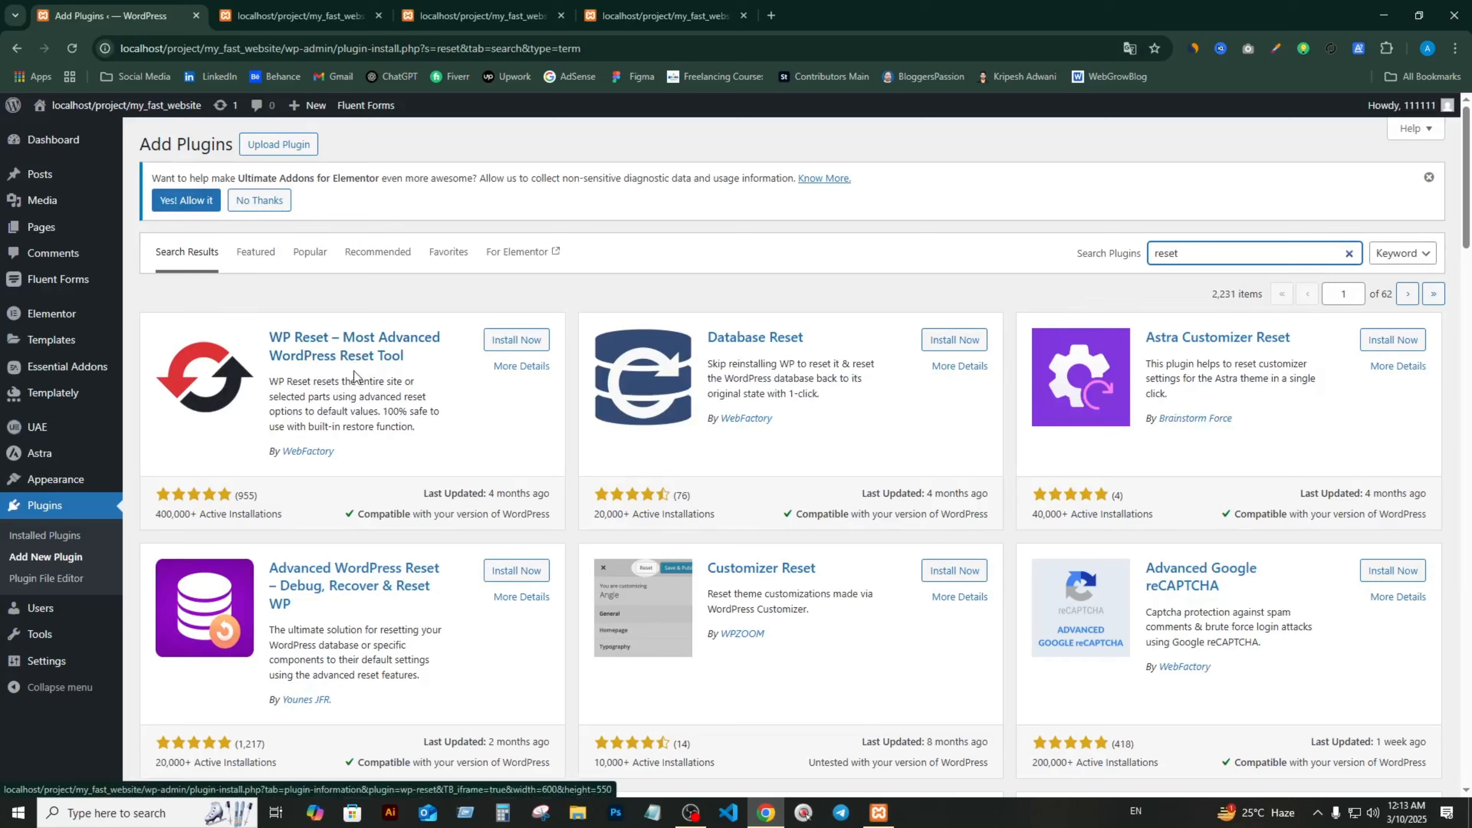
left_click(516, 341)
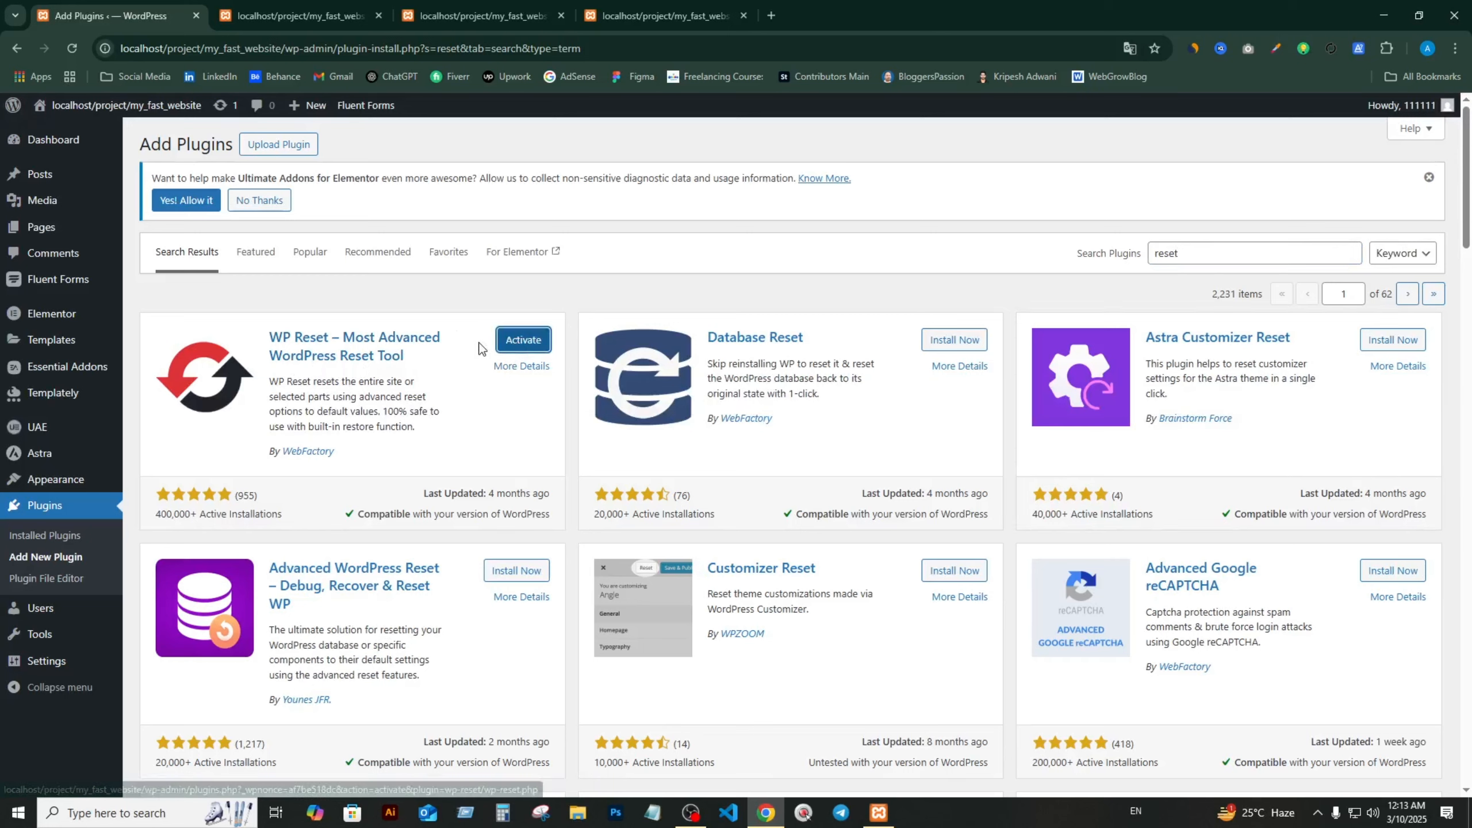
left_click(520, 348)
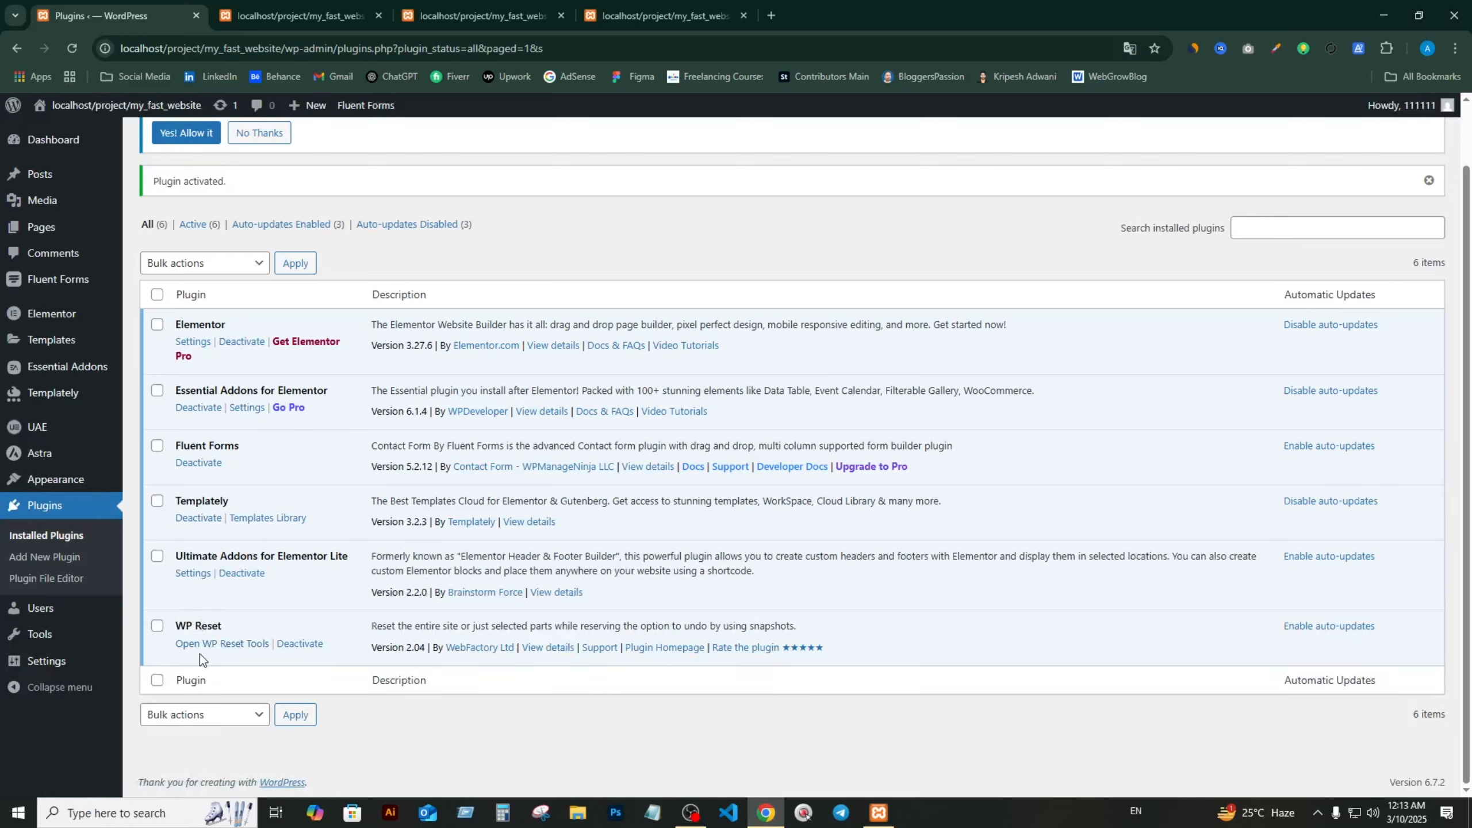
- Open the WP Reset tools and examine the table of data each reset deletes, down to the Site Reset options
left_click(242, 645)
scroll(256, 388, "down", 2)
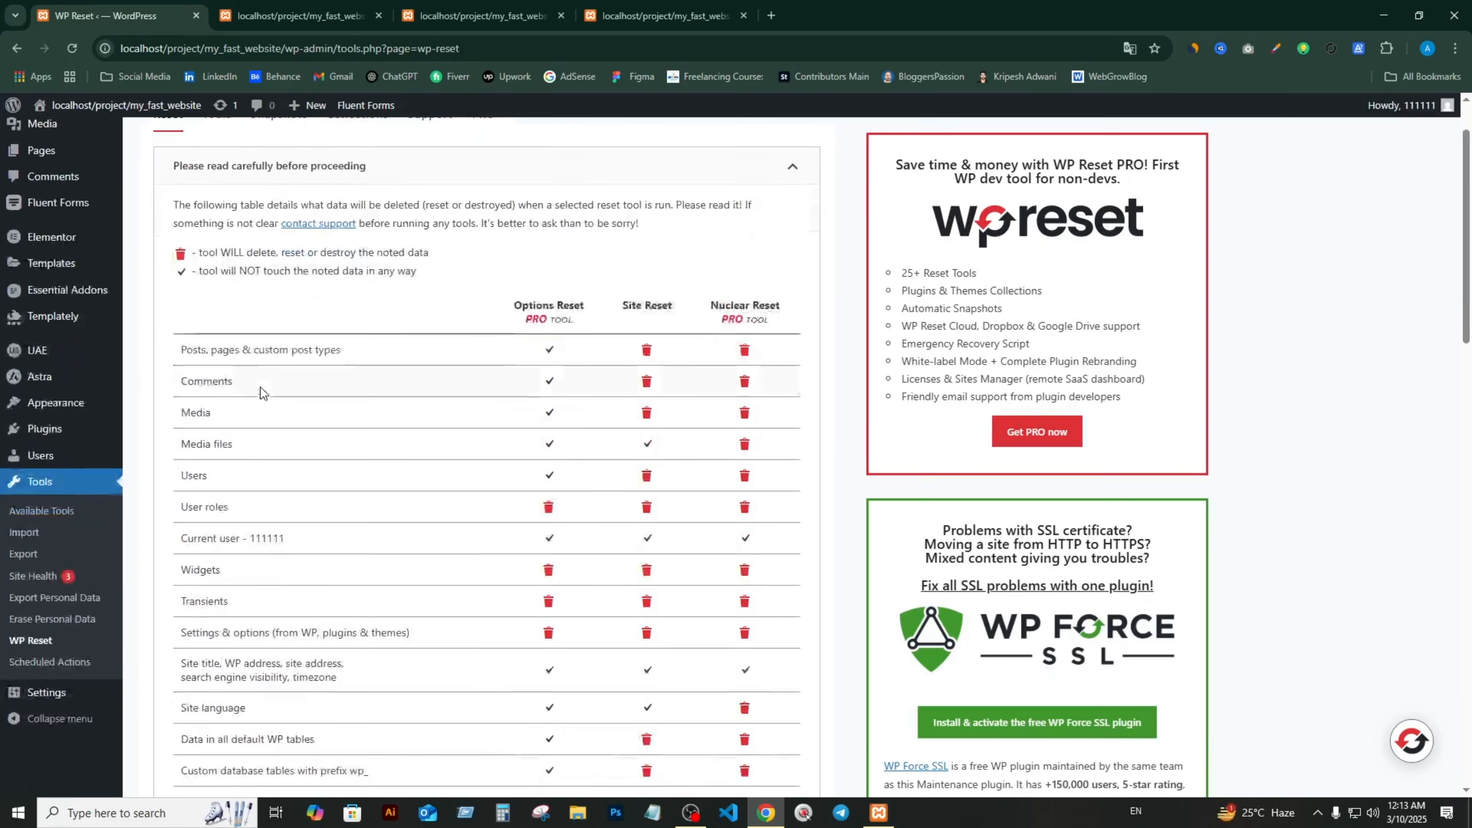
scroll(342, 611, "down", 5)
scroll(315, 641, "up", 5)
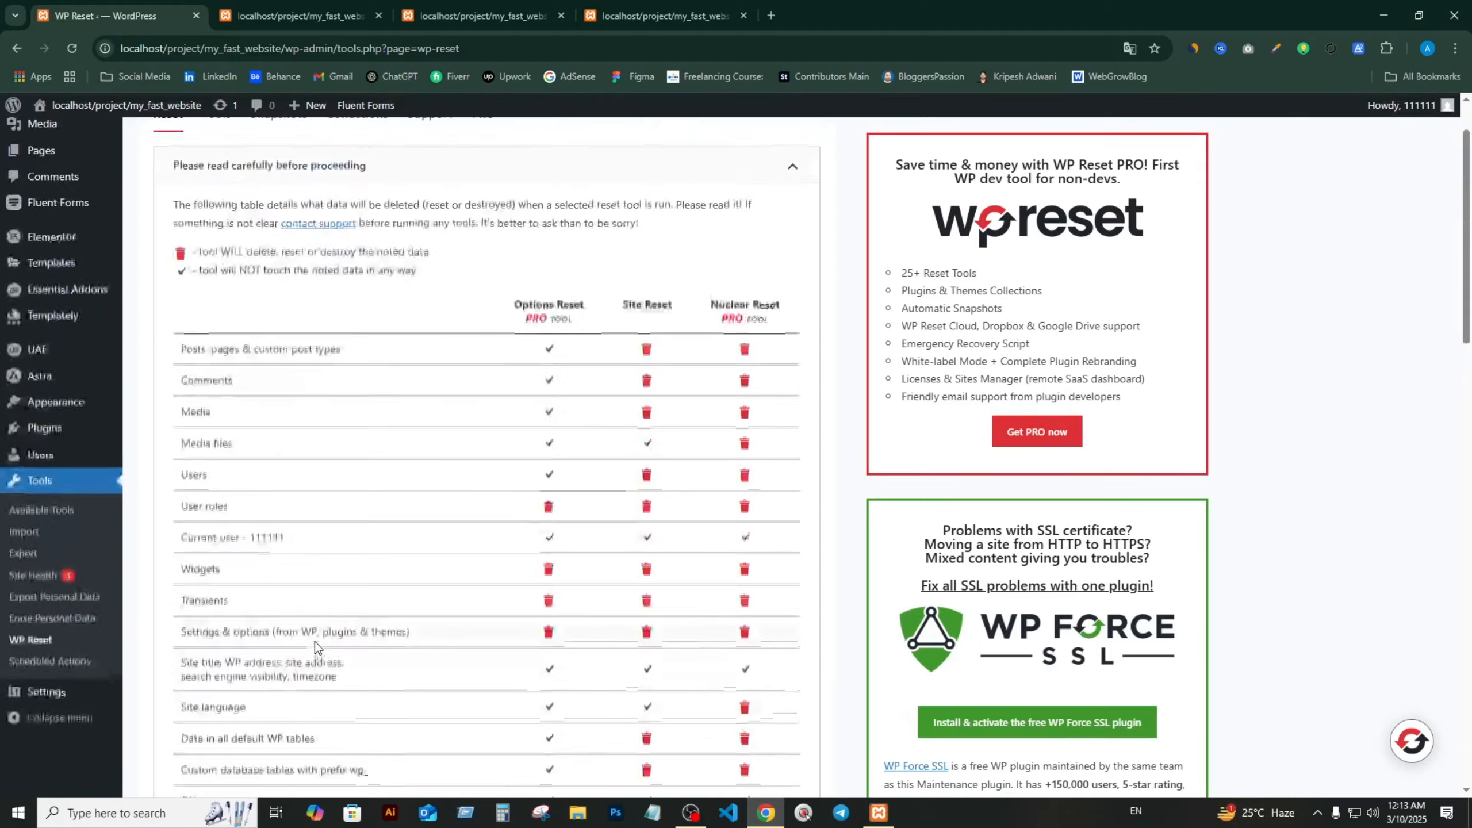
scroll(373, 456, "down", 3)
scroll(302, 278, "up", 4)
scroll(436, 378, "down", 15)
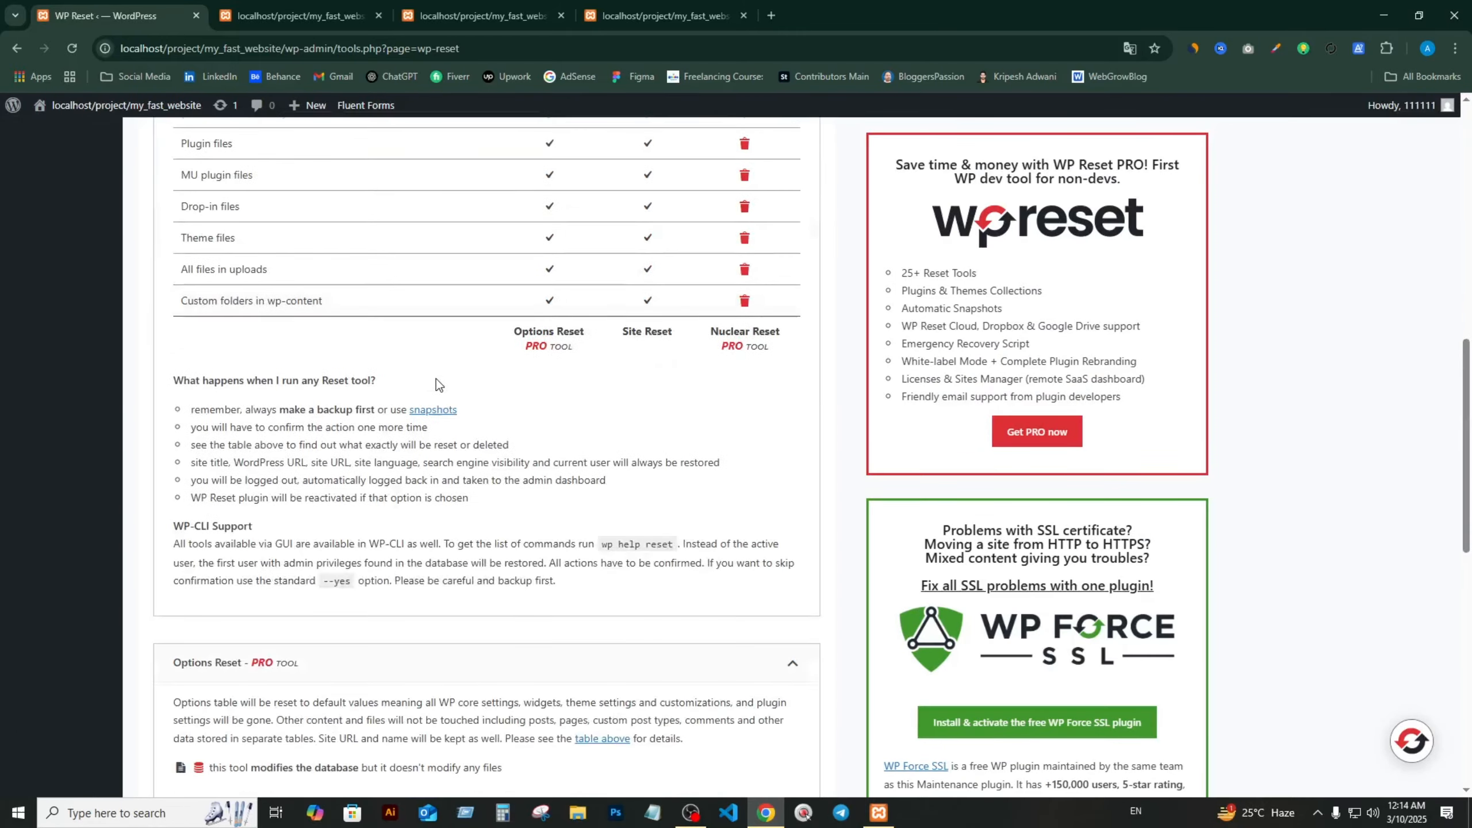
scroll(436, 381, "down", 6)
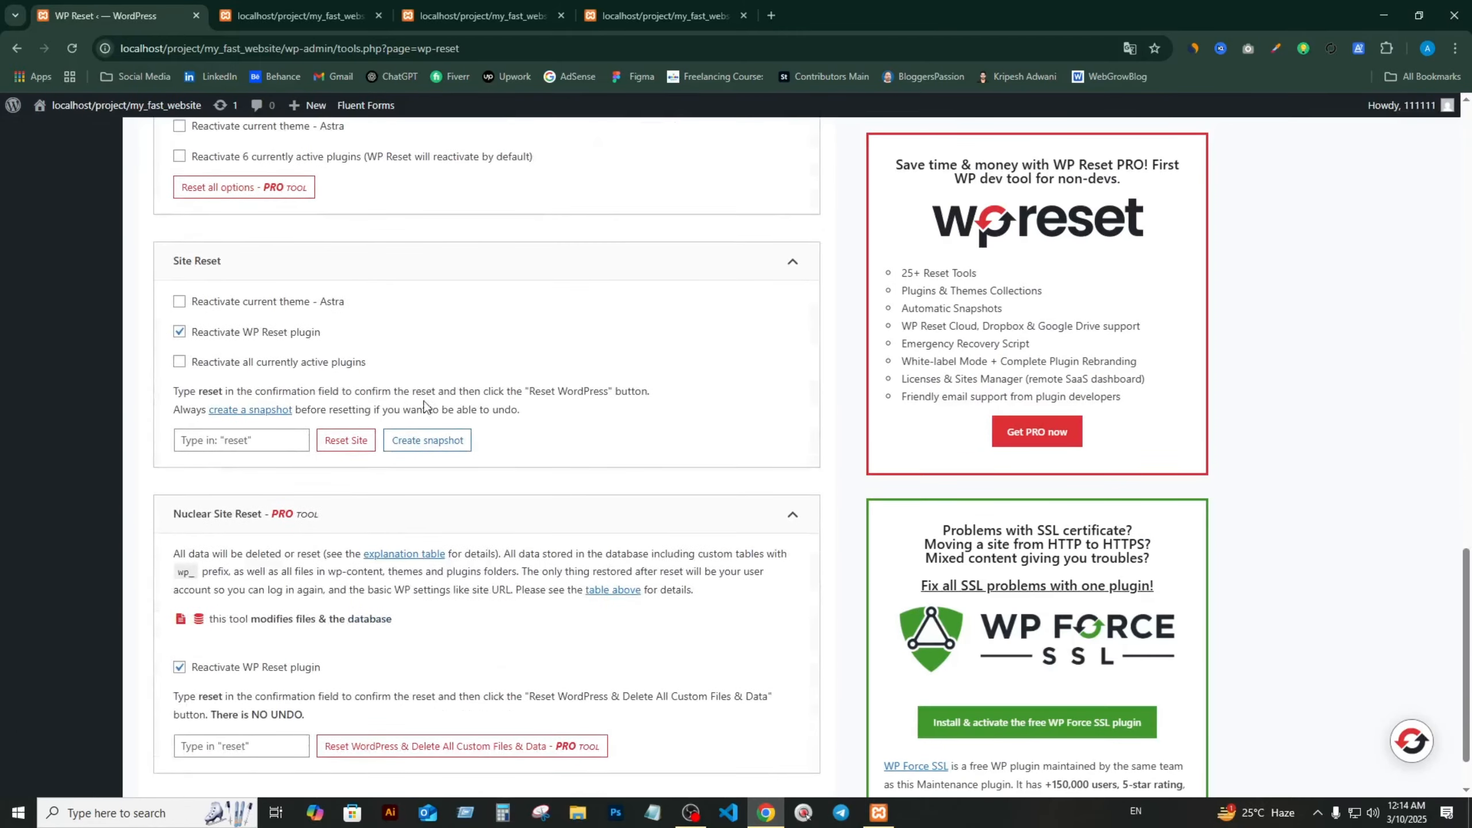
- Reset the site with Site Reset, entering the confirmation word "reset", keeping only WP Reset plugin reactivation selected, and confirm resetting WordPress
scroll(171, 337, "up", 2)
left_click_drag(187, 343, 230, 348)
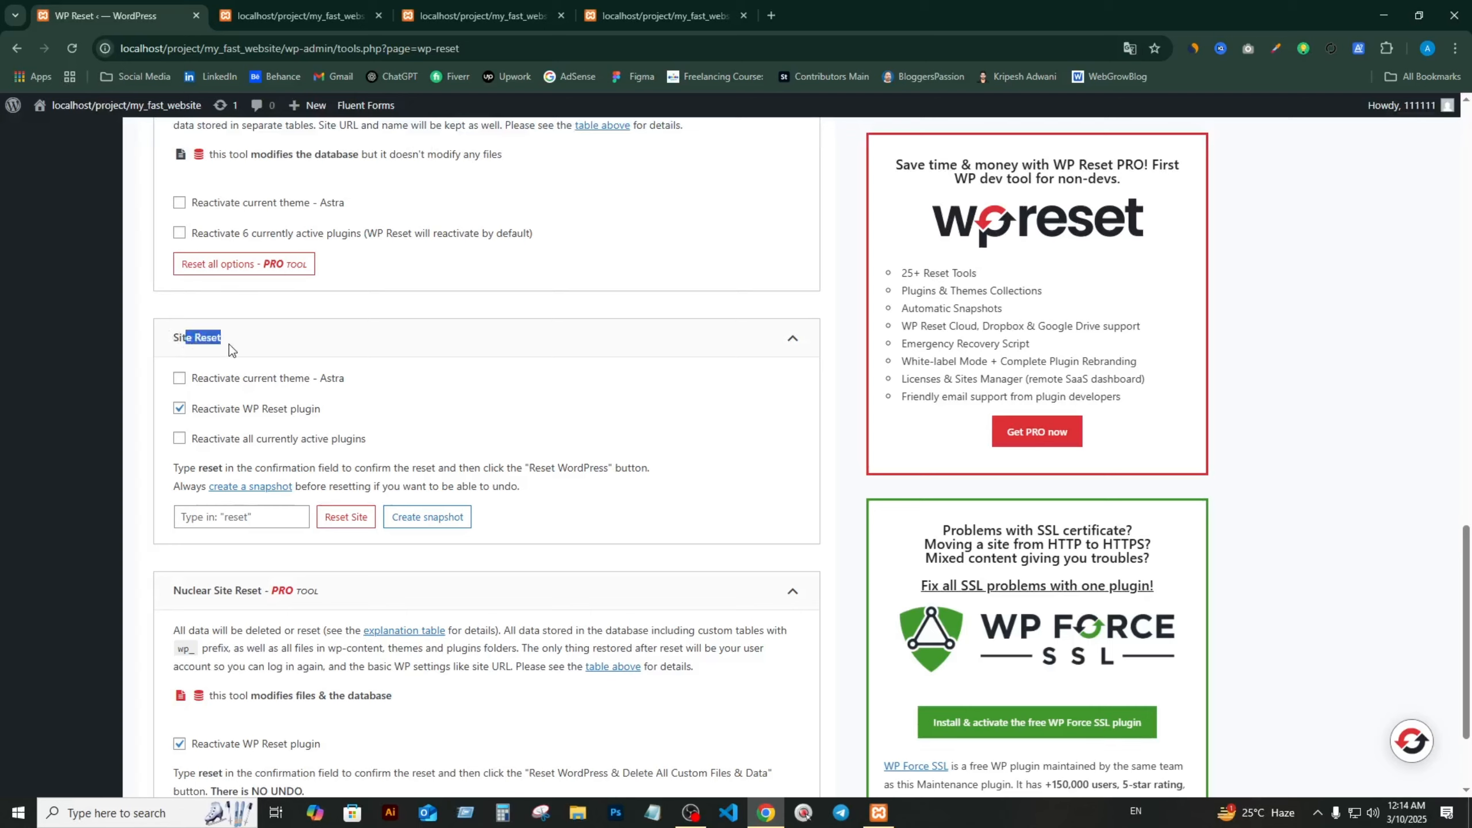
double_click(198, 336)
left_click(224, 518)
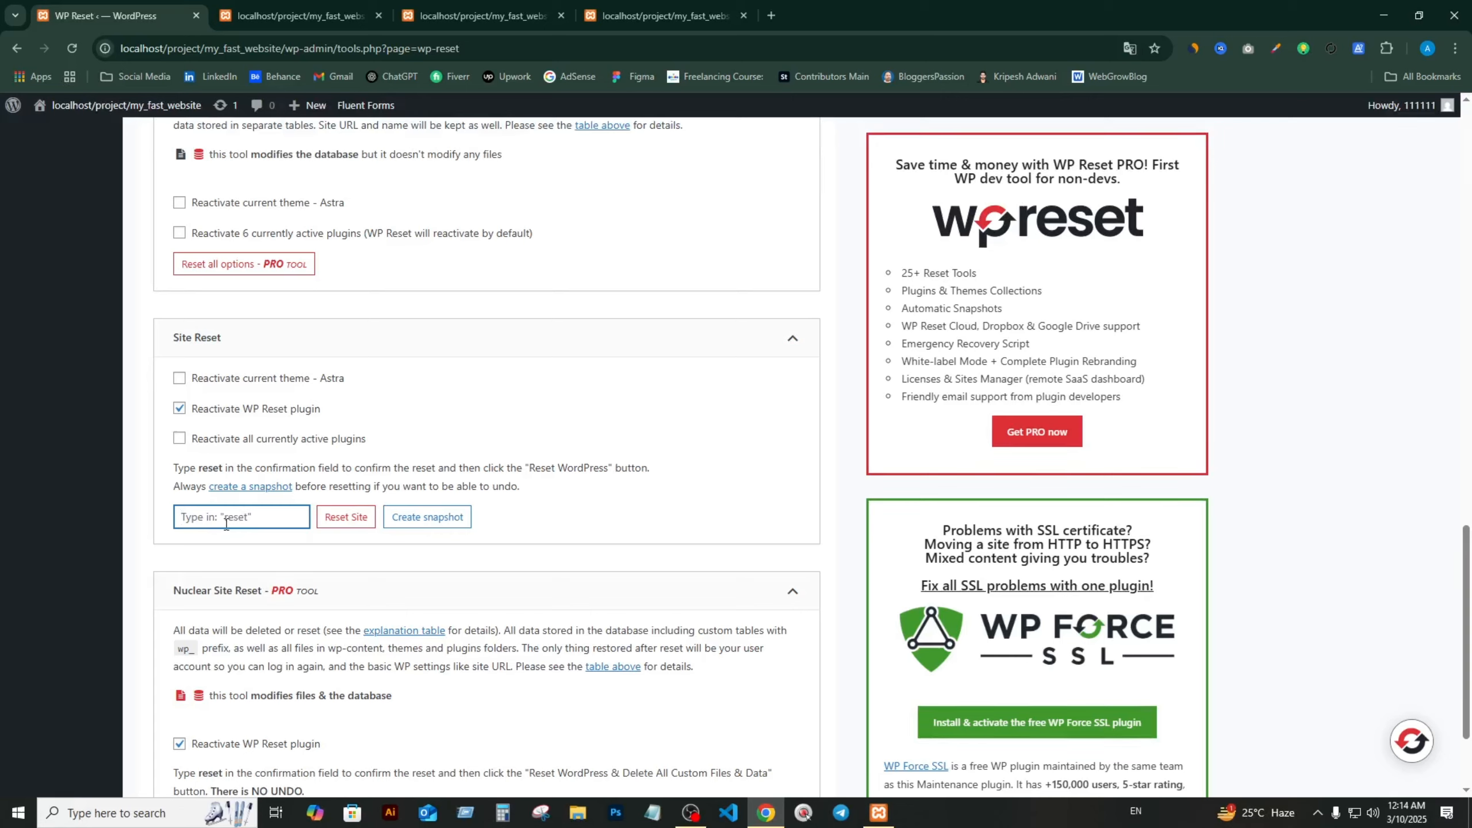
type("reset")
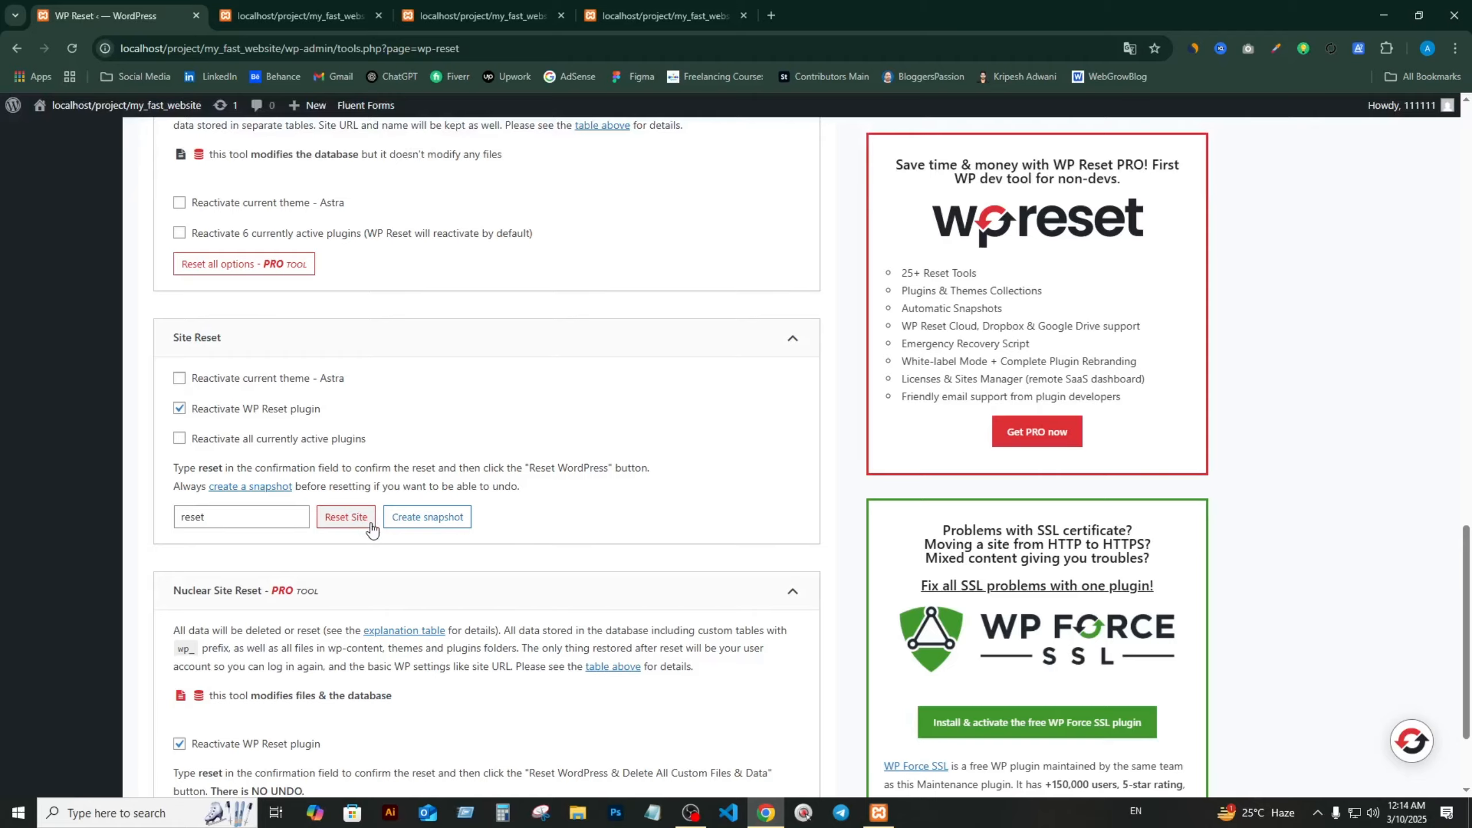
scroll(371, 529, "down", 2)
left_click(353, 377)
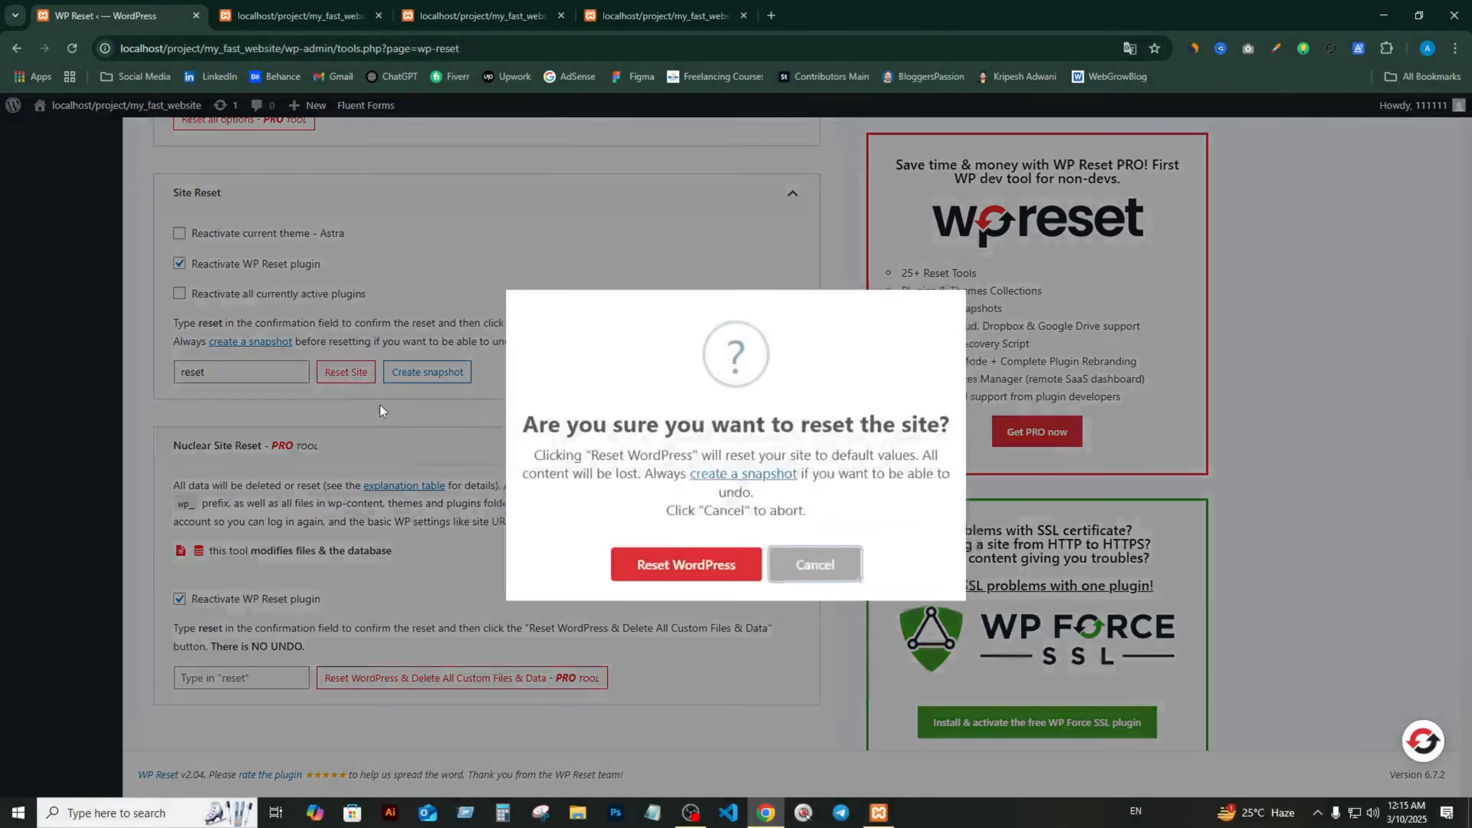
left_click(675, 573)
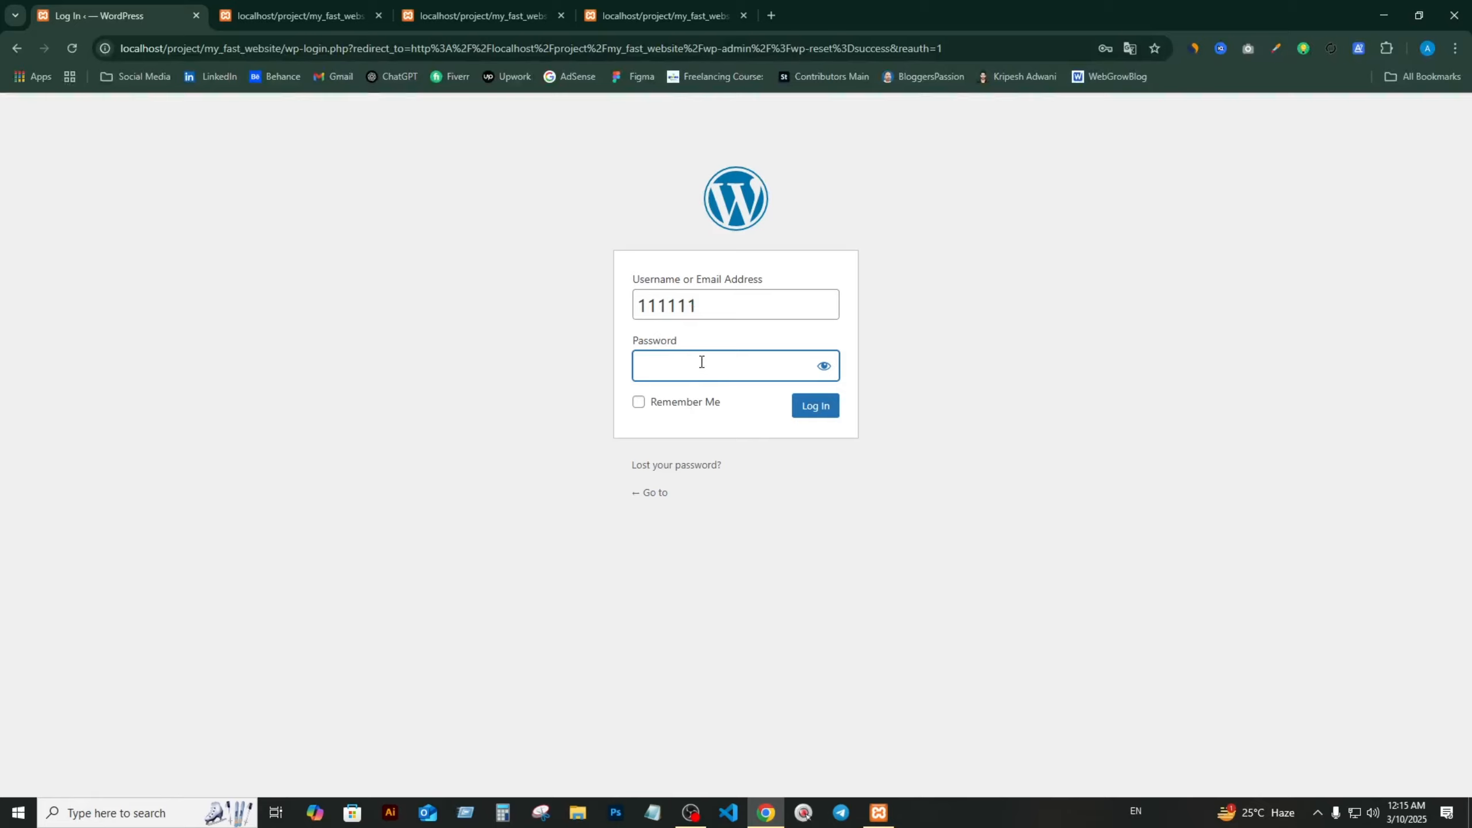
- Log back in to the WordPress dashboard by entering the account password, and dismiss the browser's password-change warning
key("Return")
type("111111")
left_click(800, 408)
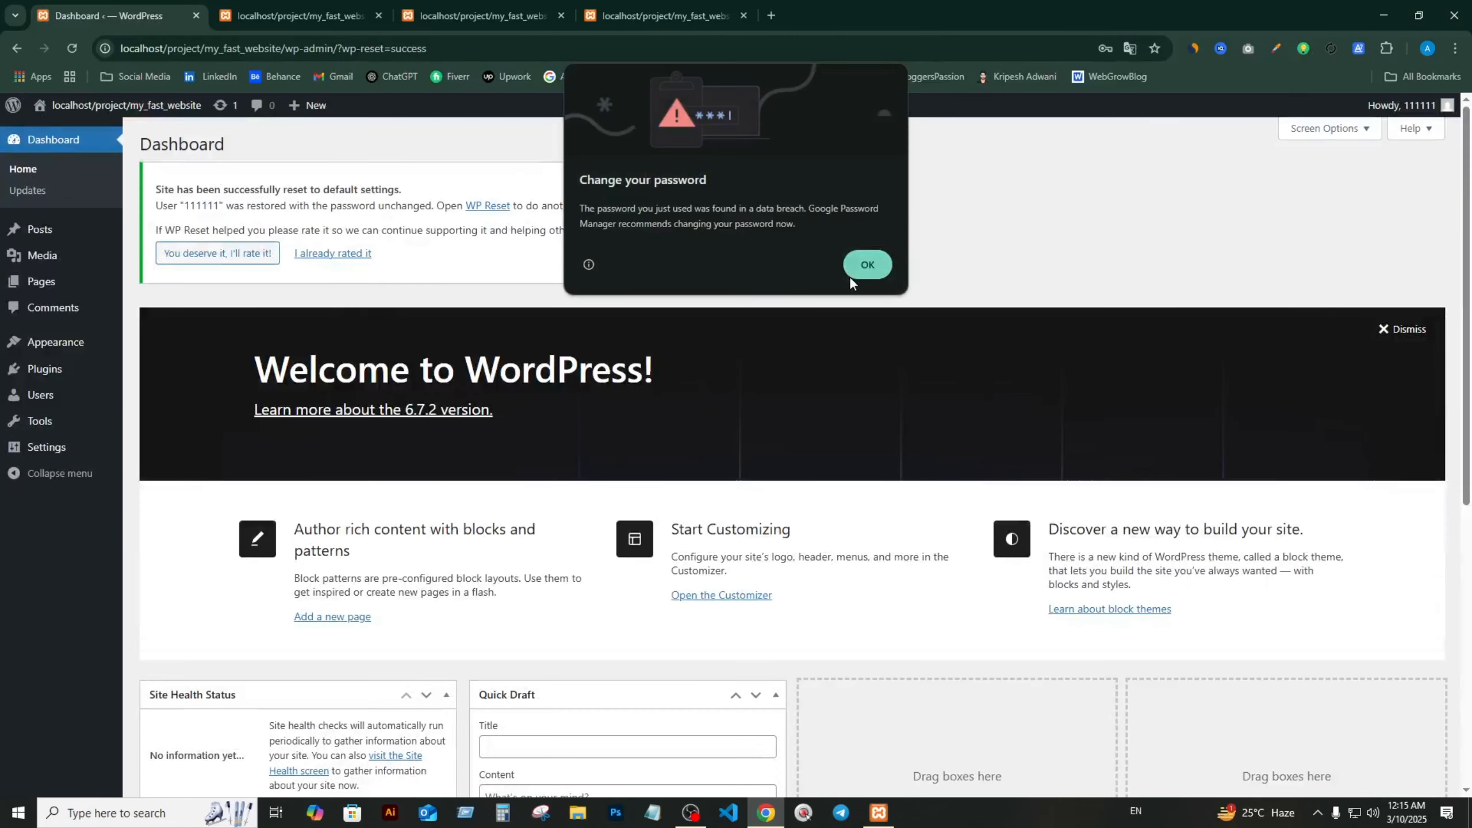
left_click(862, 264)
- Reload the portfolio page preview opened before the reset, and view the site's list of all pages in the WordPress admin
mouse_move(88, 283)
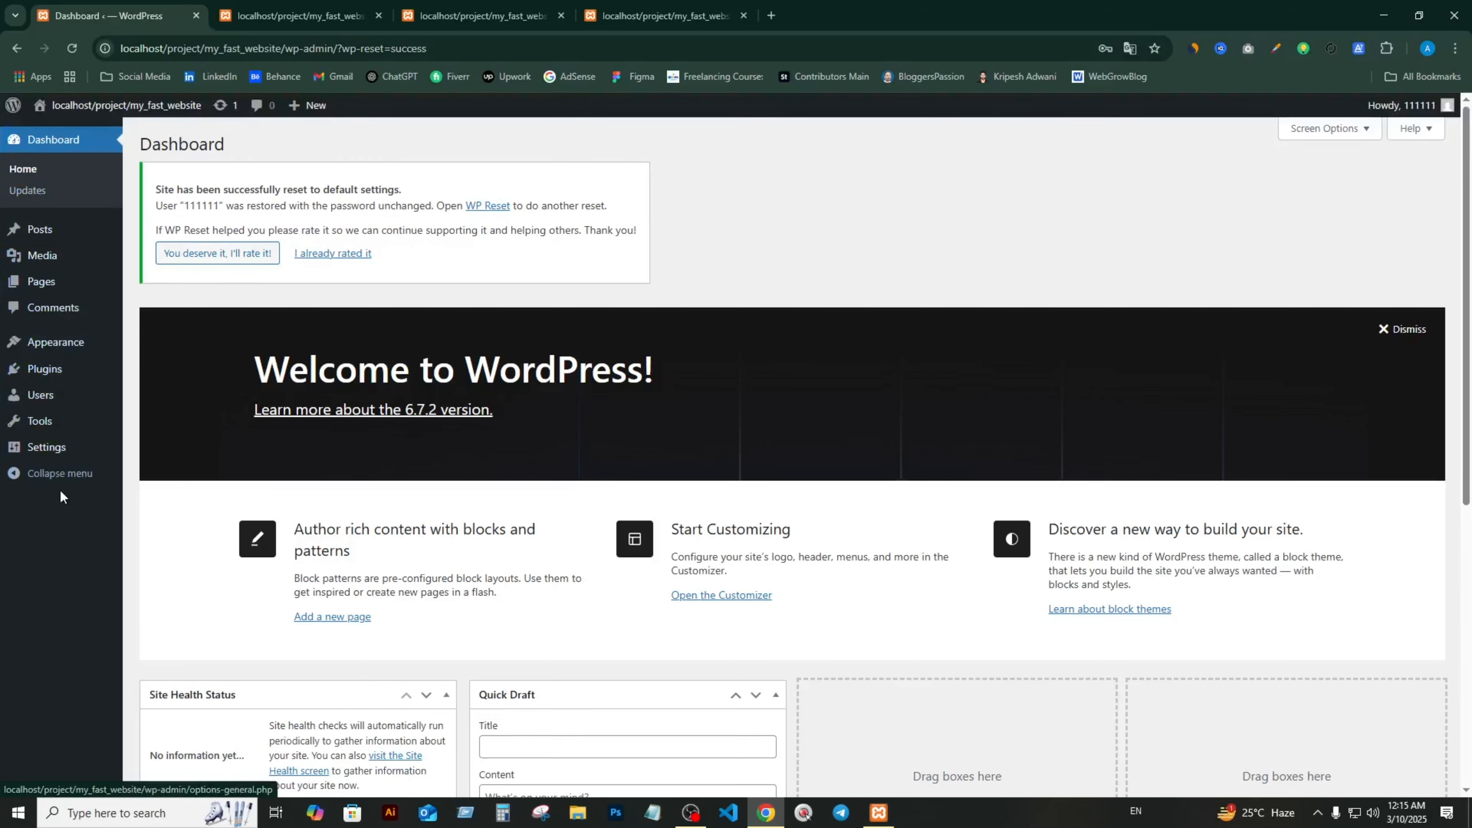
mouse_move(62, 457)
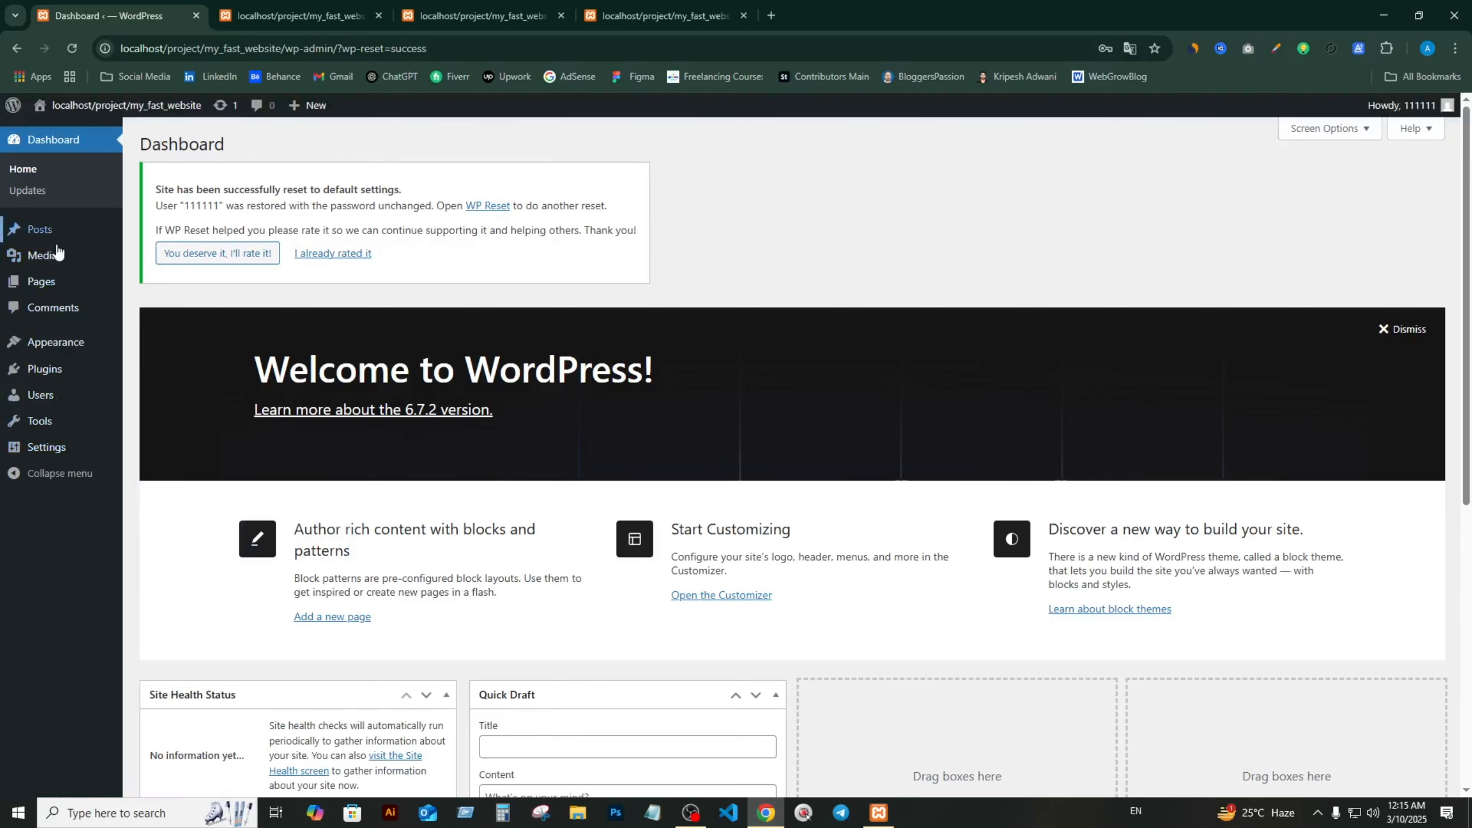
mouse_move(49, 386)
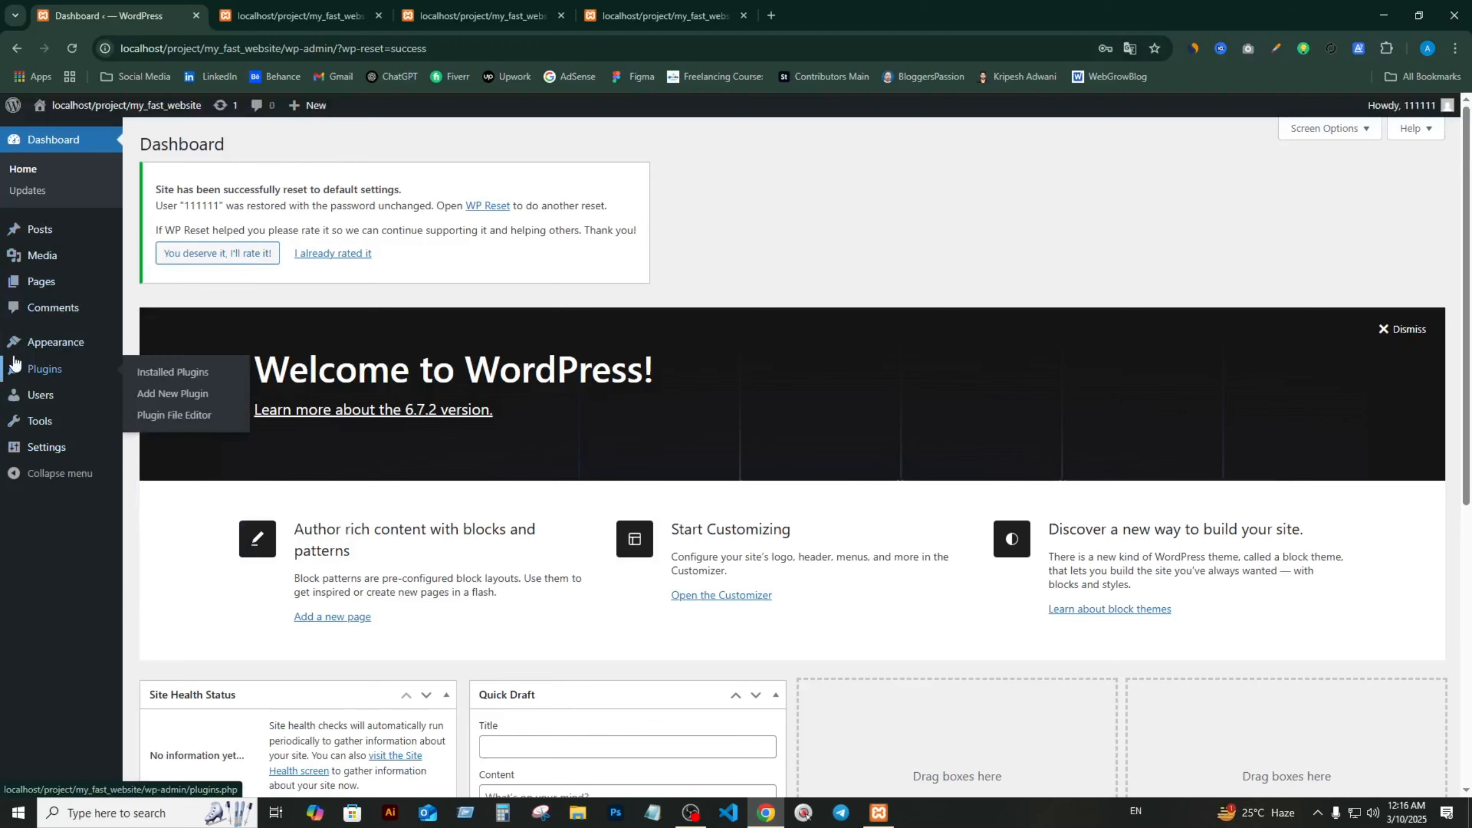
left_click(299, 16)
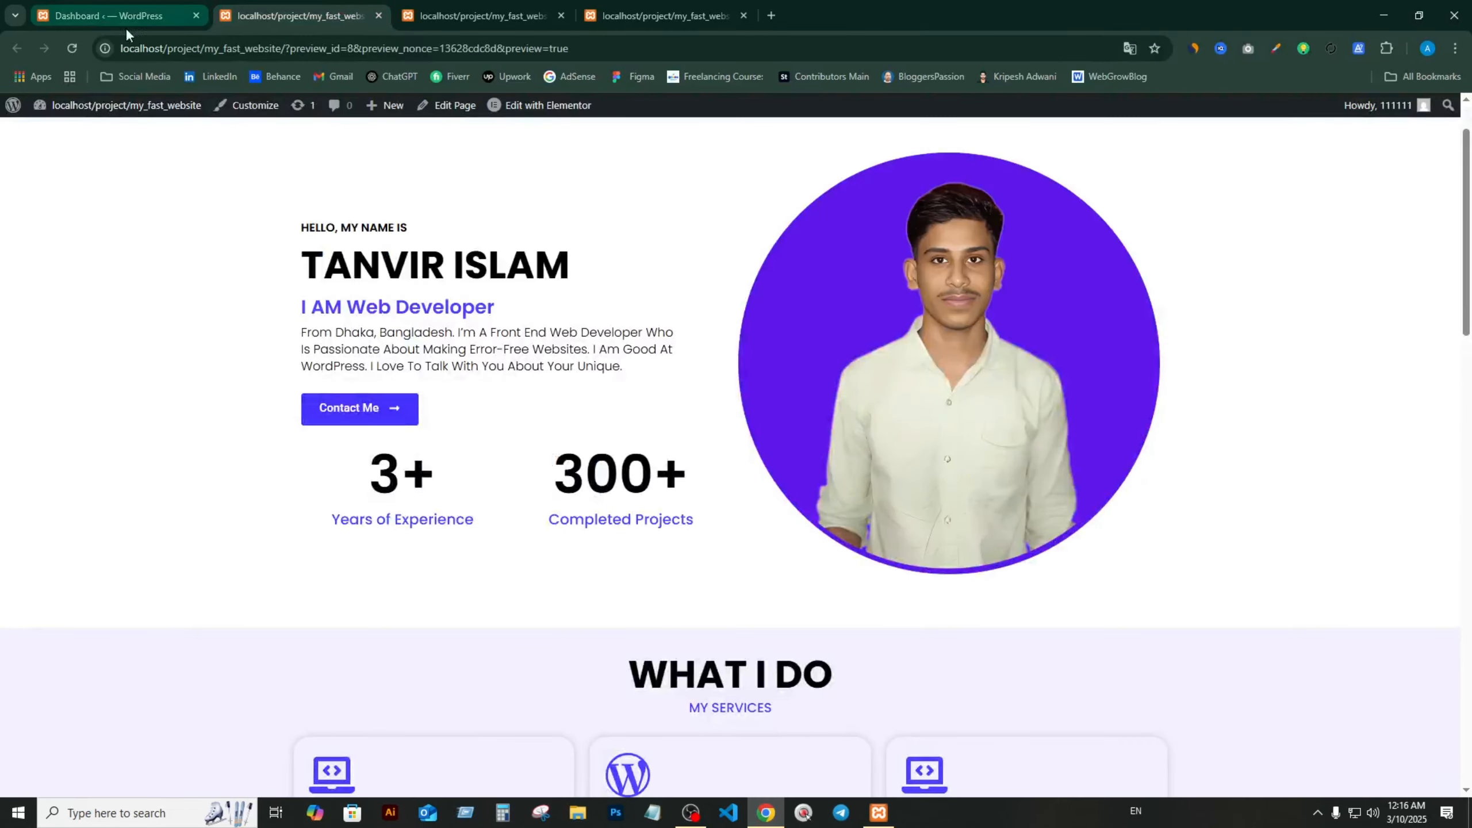
left_click(71, 48)
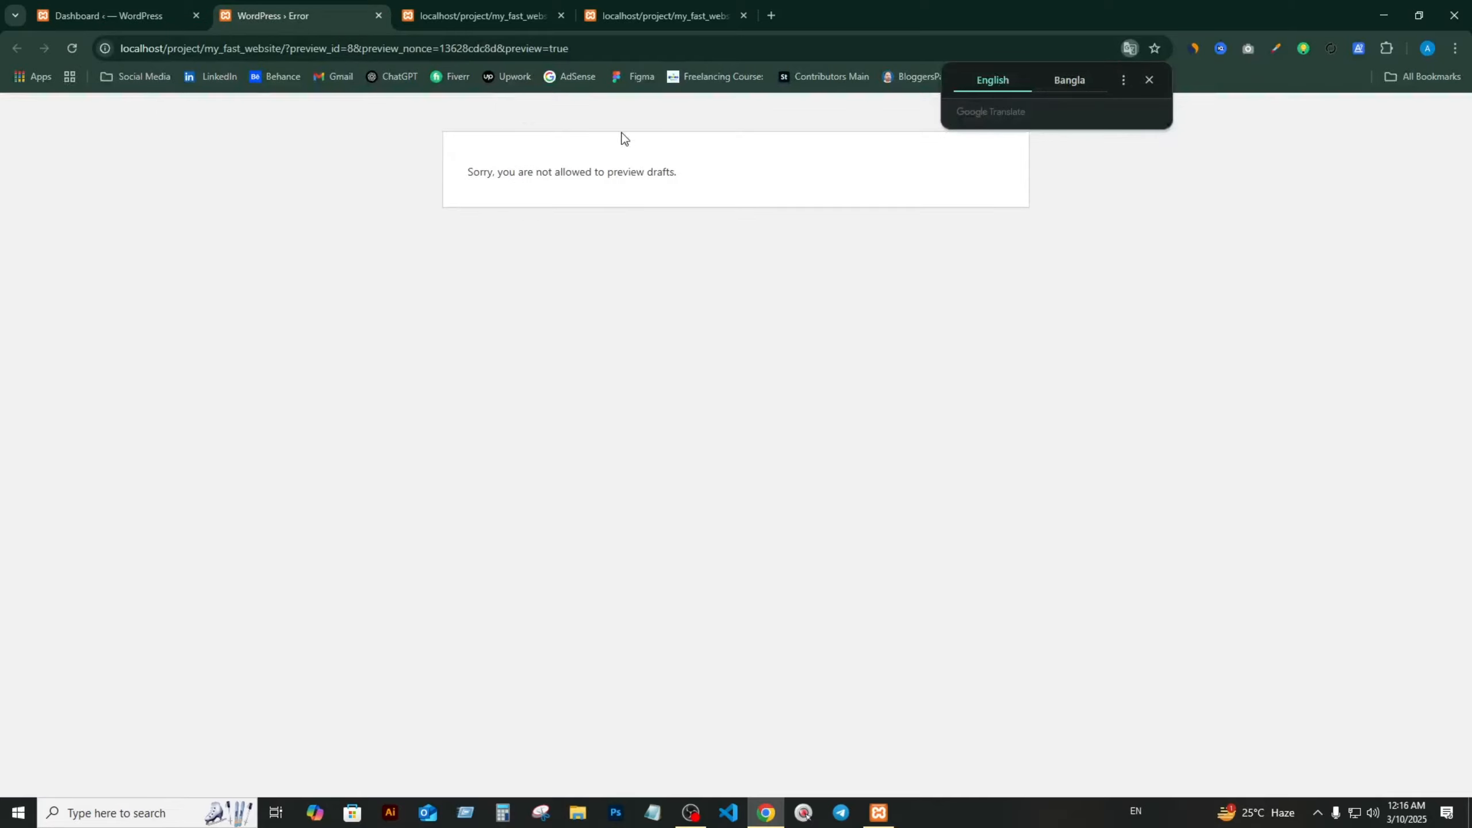
left_click(104, 16)
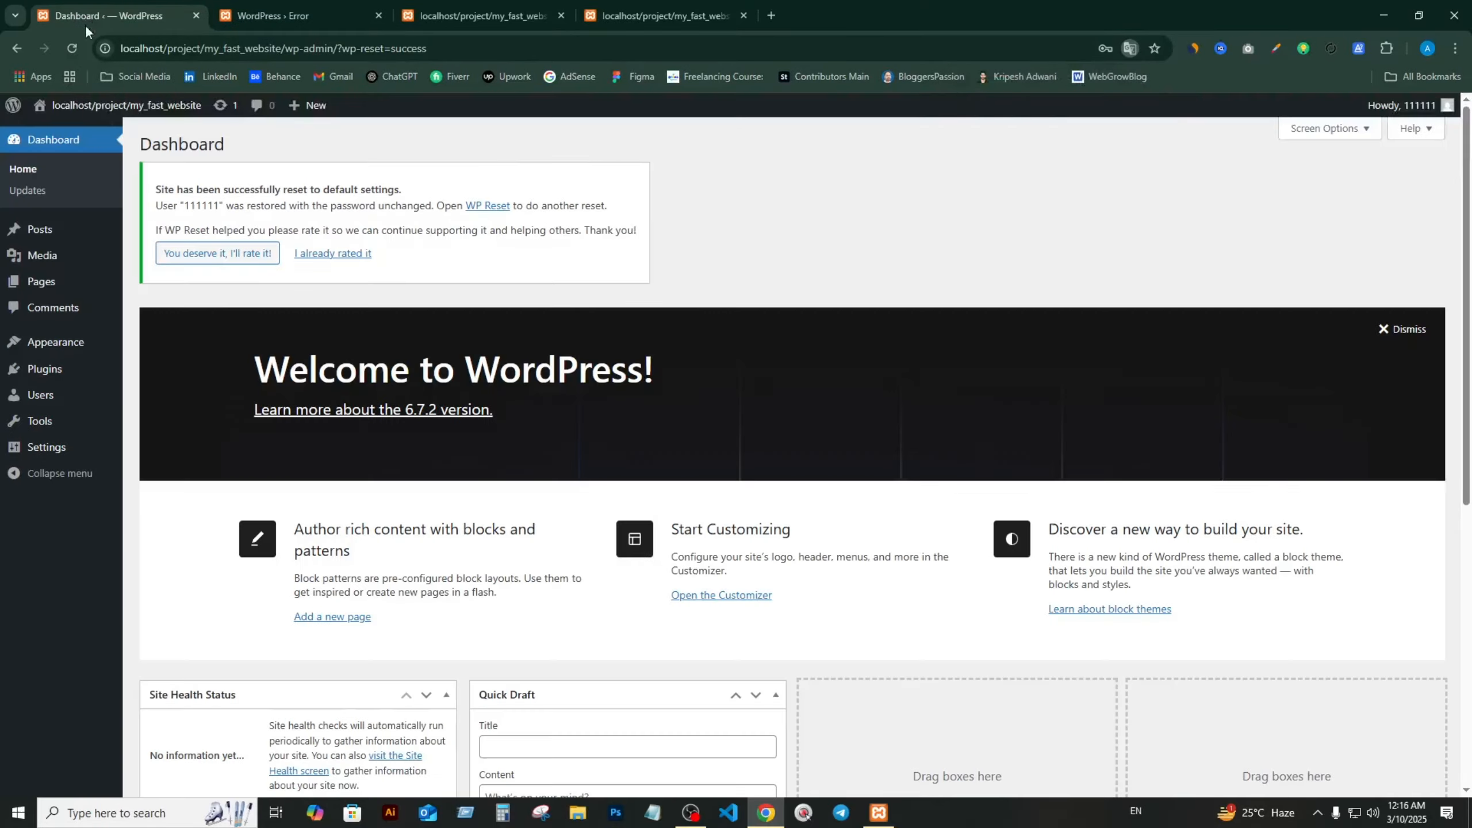
left_click(50, 281)
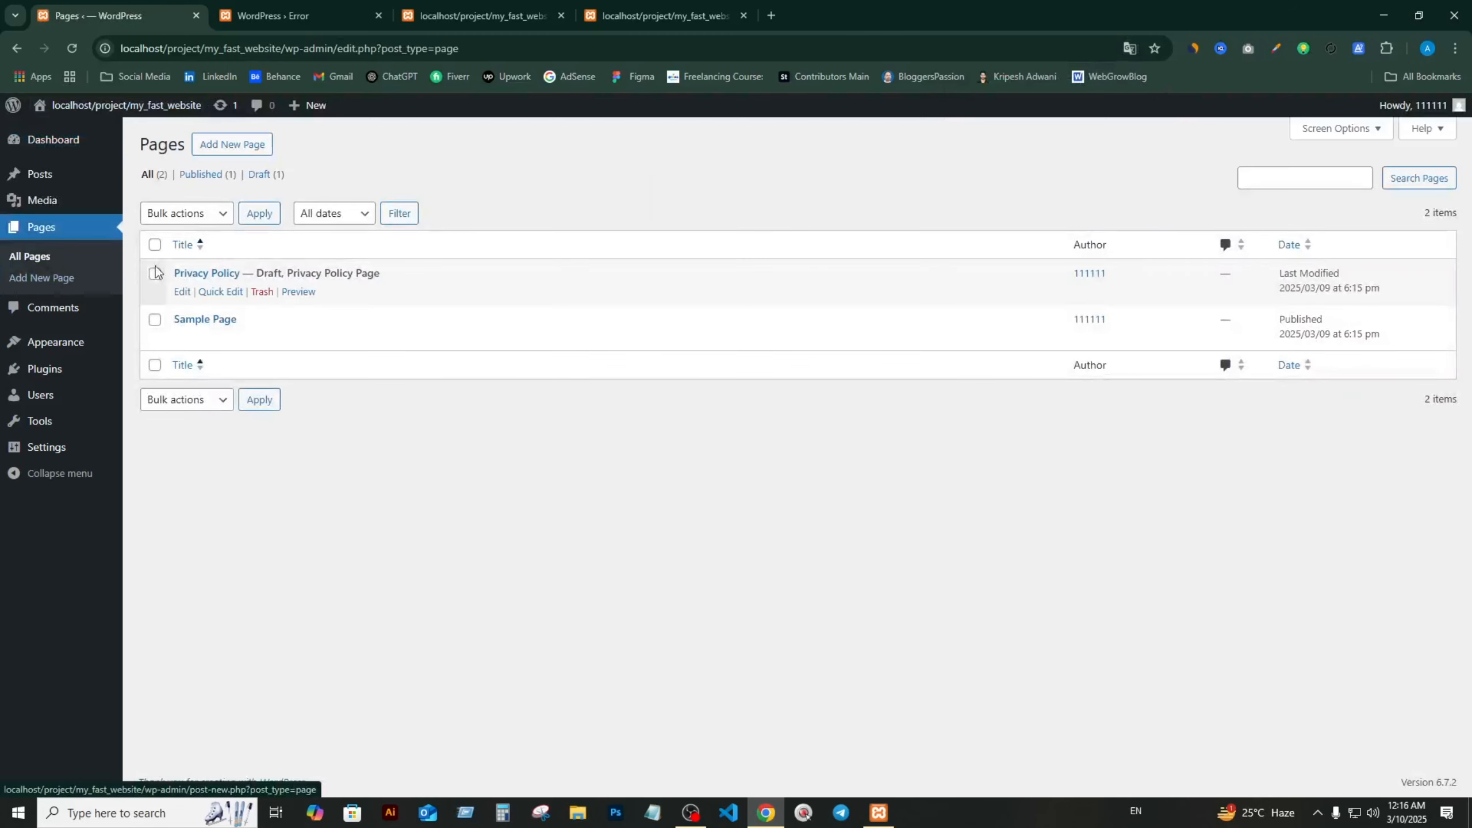